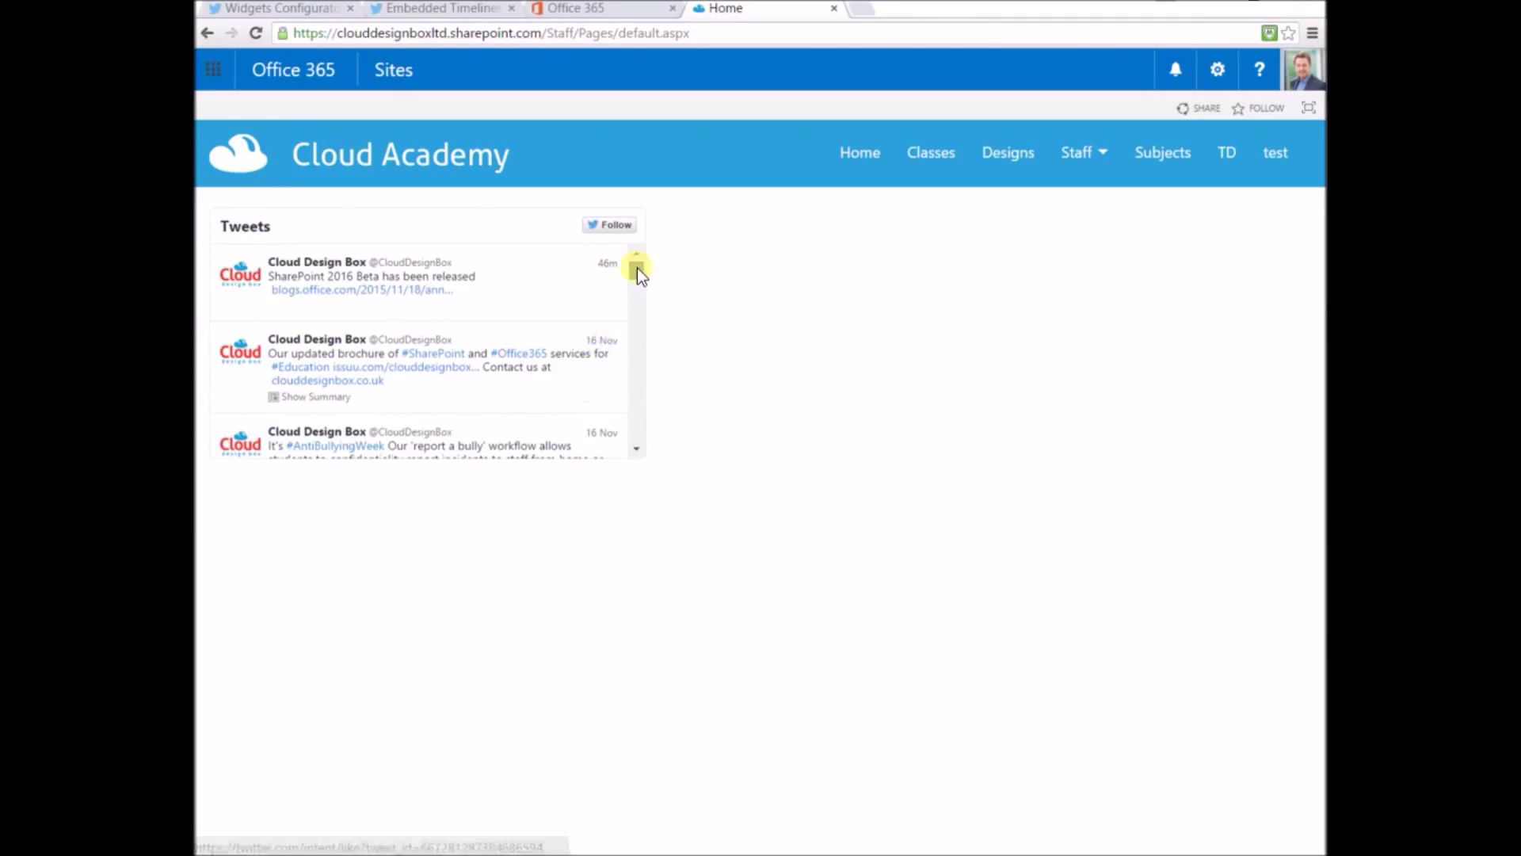
mouse_move(637, 268)
mouse_down()
mouse_move(643, 326)
mouse_move(655, 258)
mouse_up()
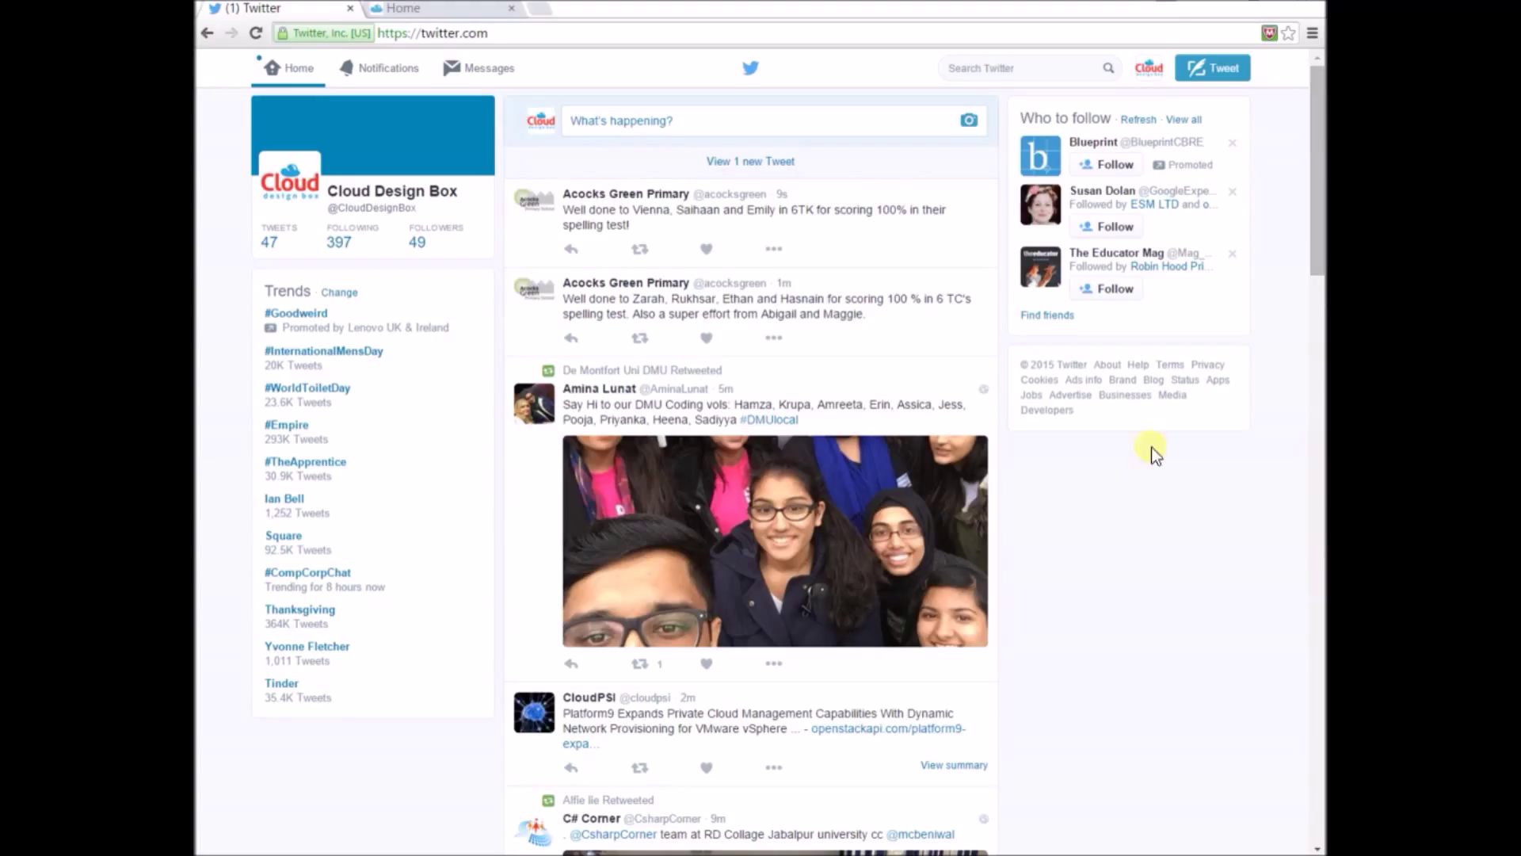
click(1149, 73)
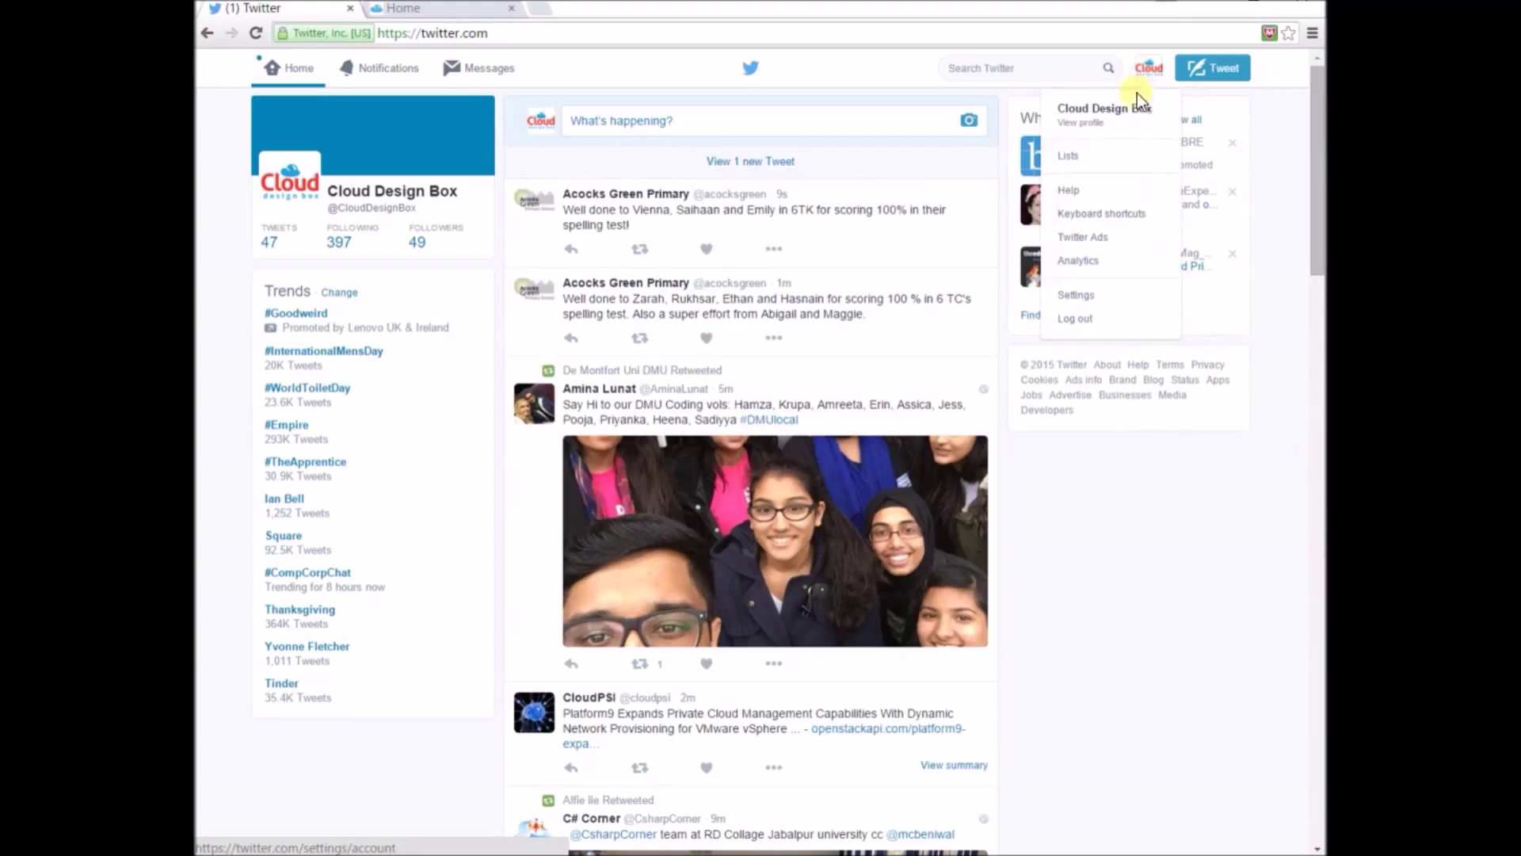
click(1093, 298)
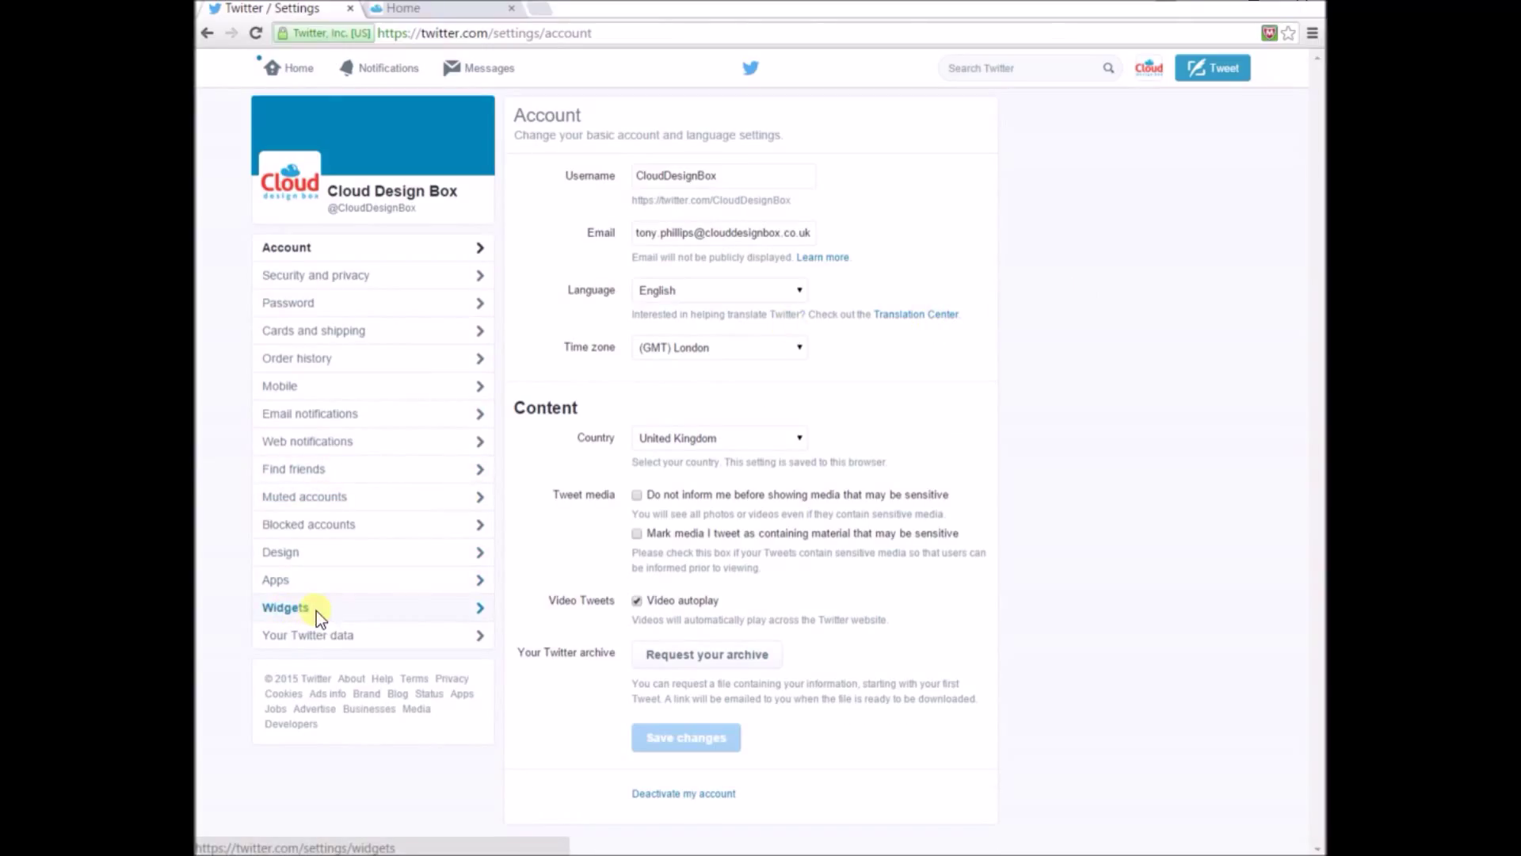
click(316, 611)
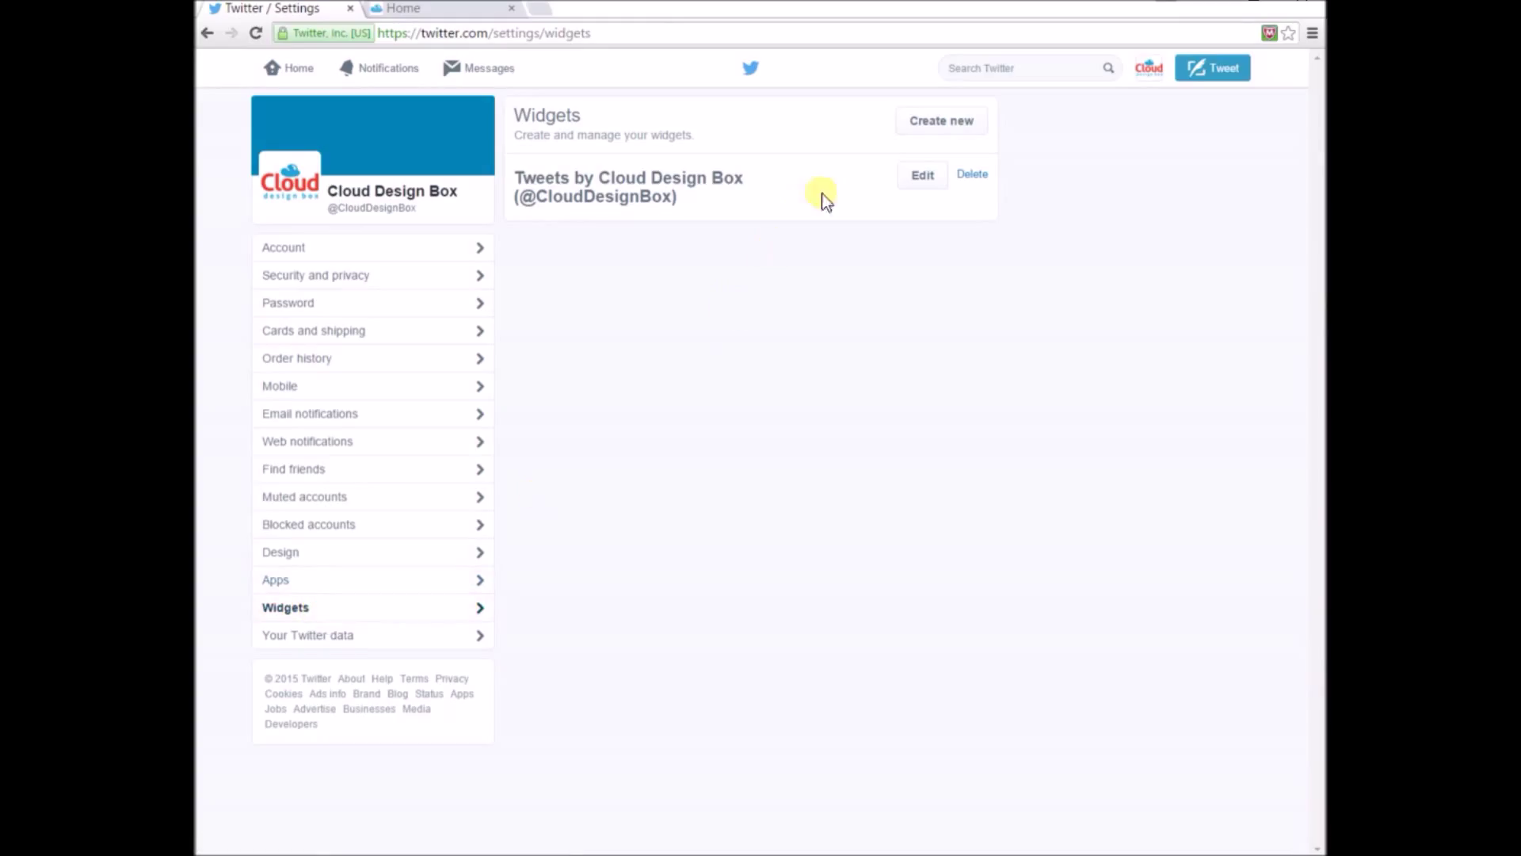
click(930, 127)
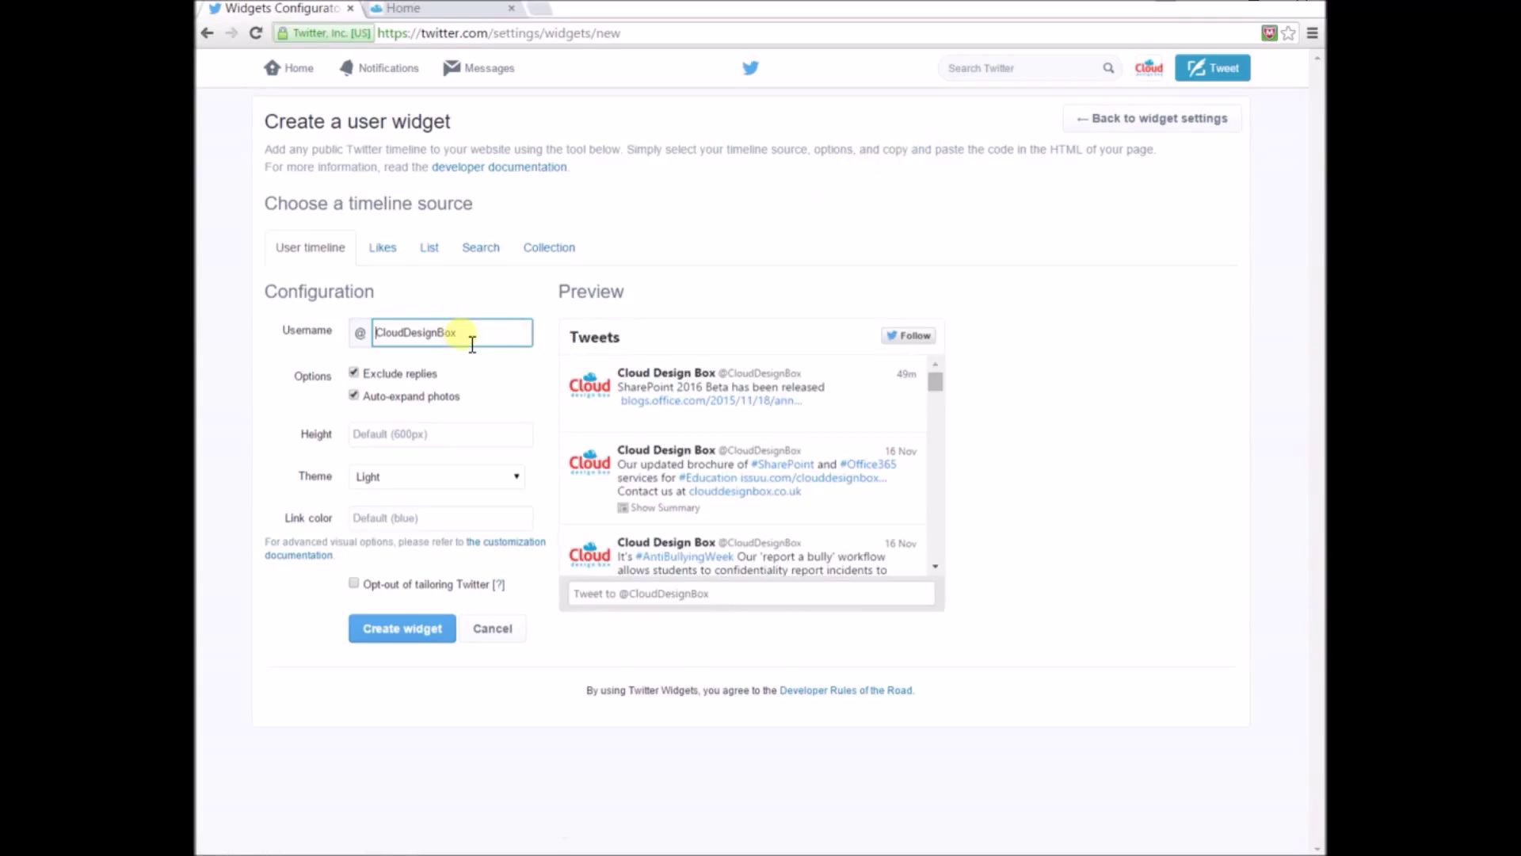
Create the CloudDesignBox timeline widget with auto-expand photos on and link colour #3b94d9
drag(473, 344, 388, 342)
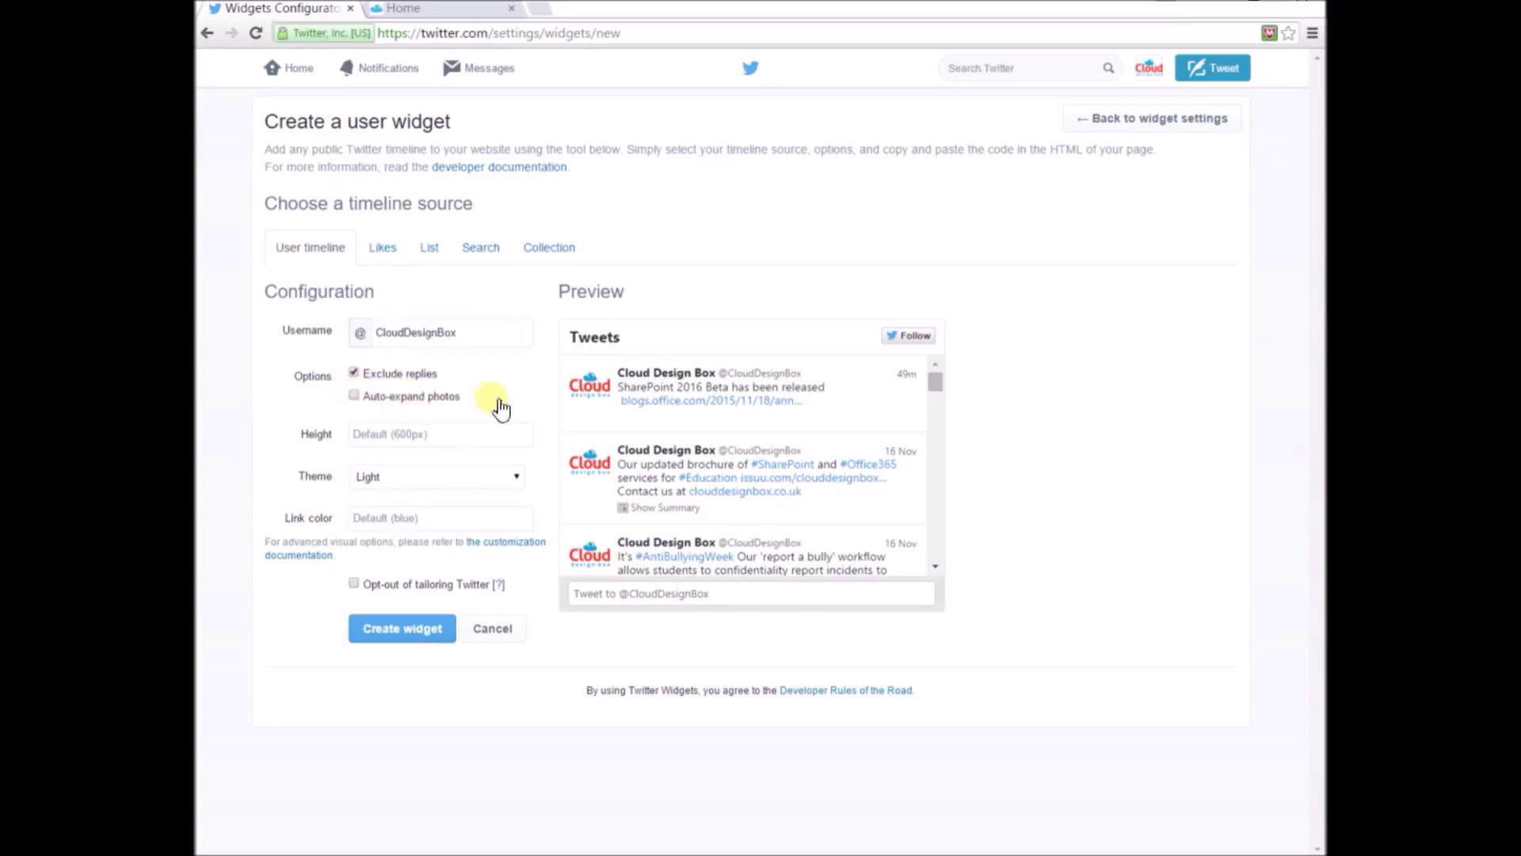
click(353, 396)
click(354, 396)
click(437, 534)
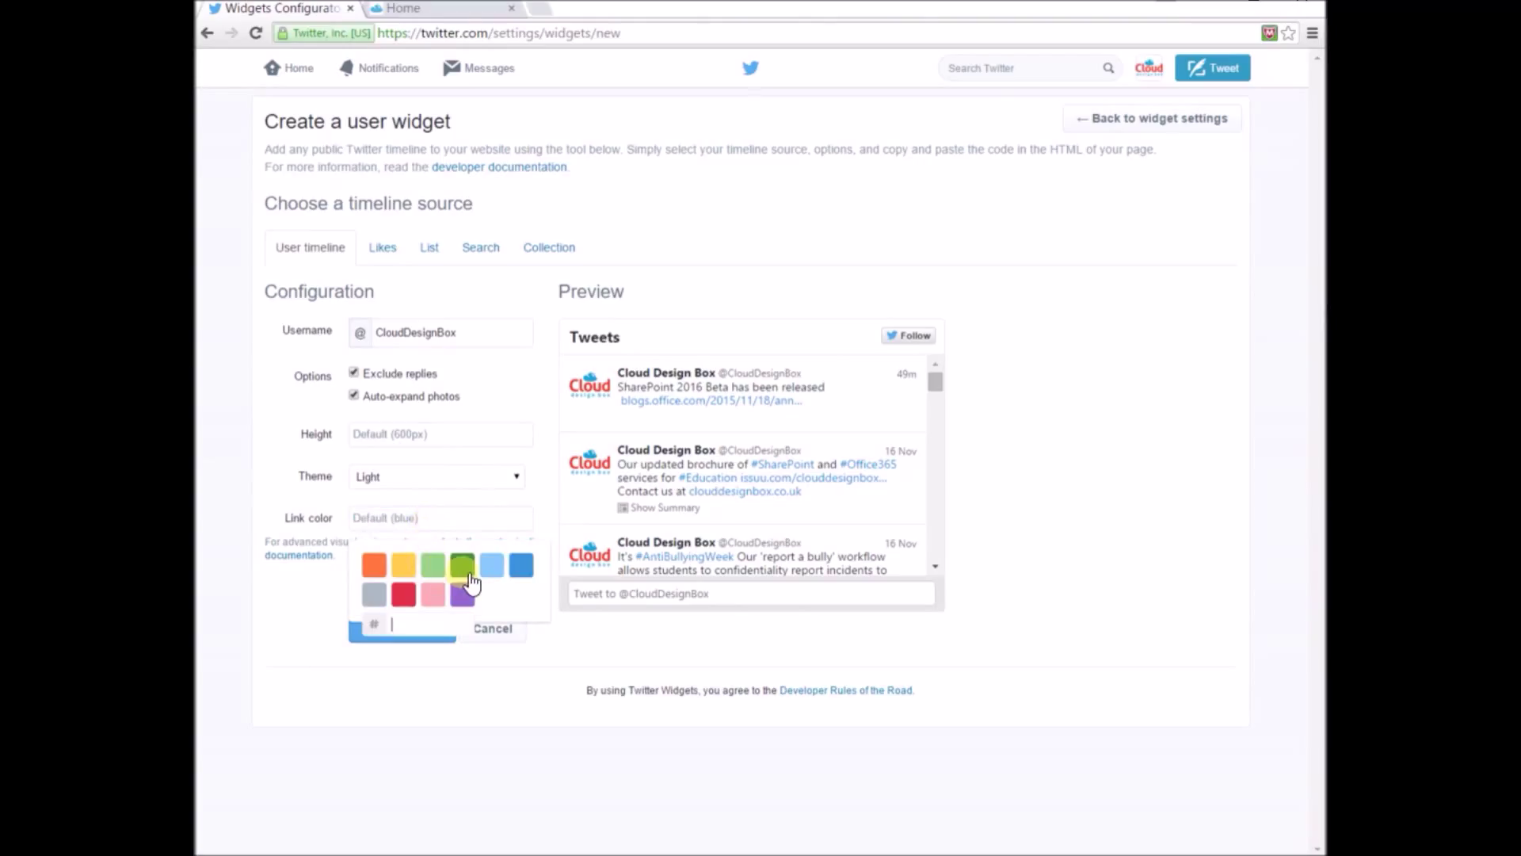
click(463, 568)
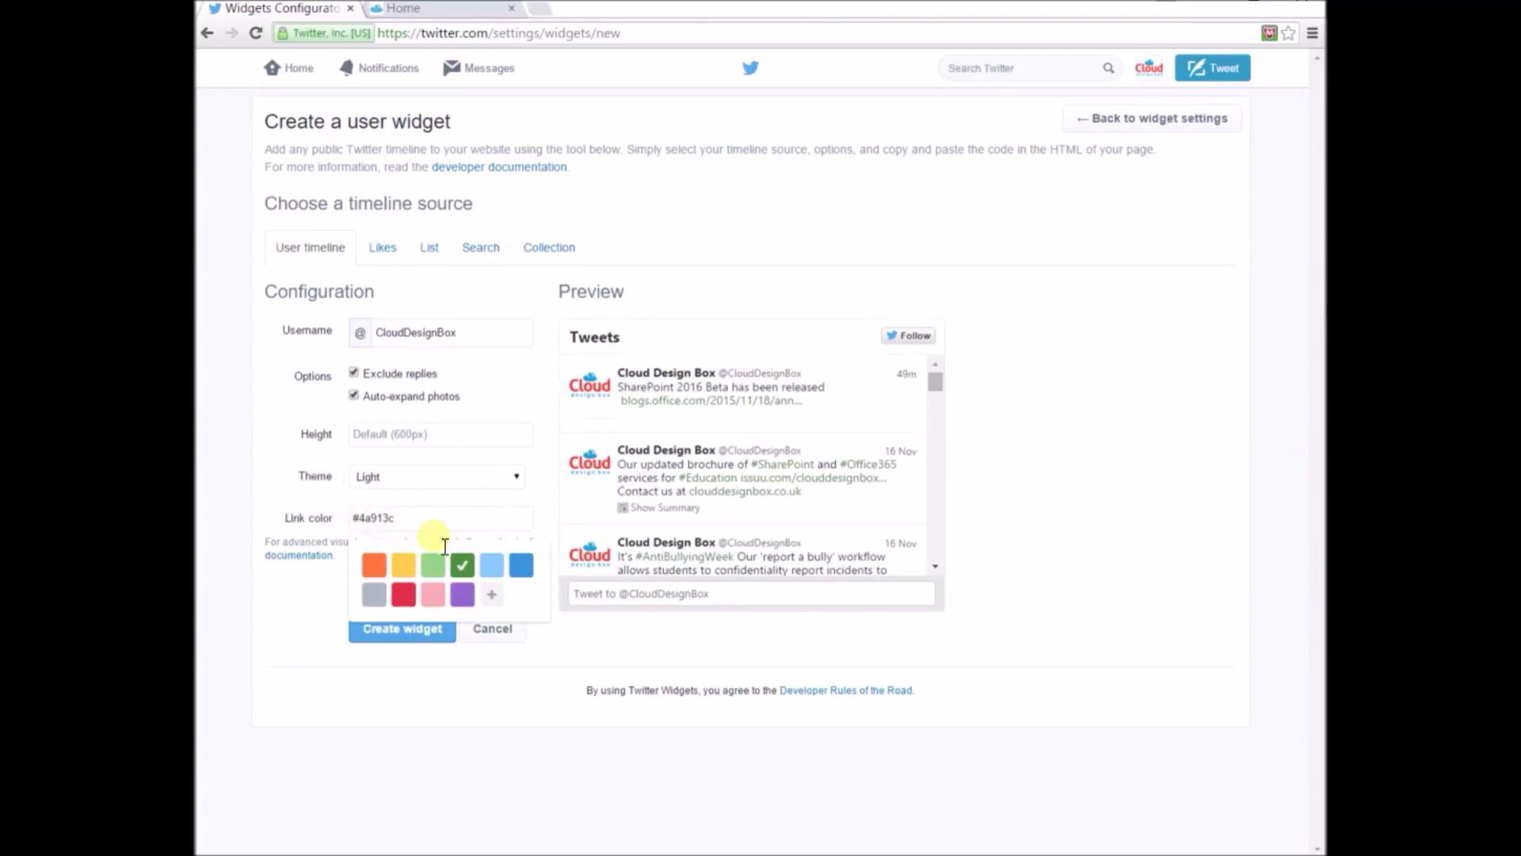
click(521, 565)
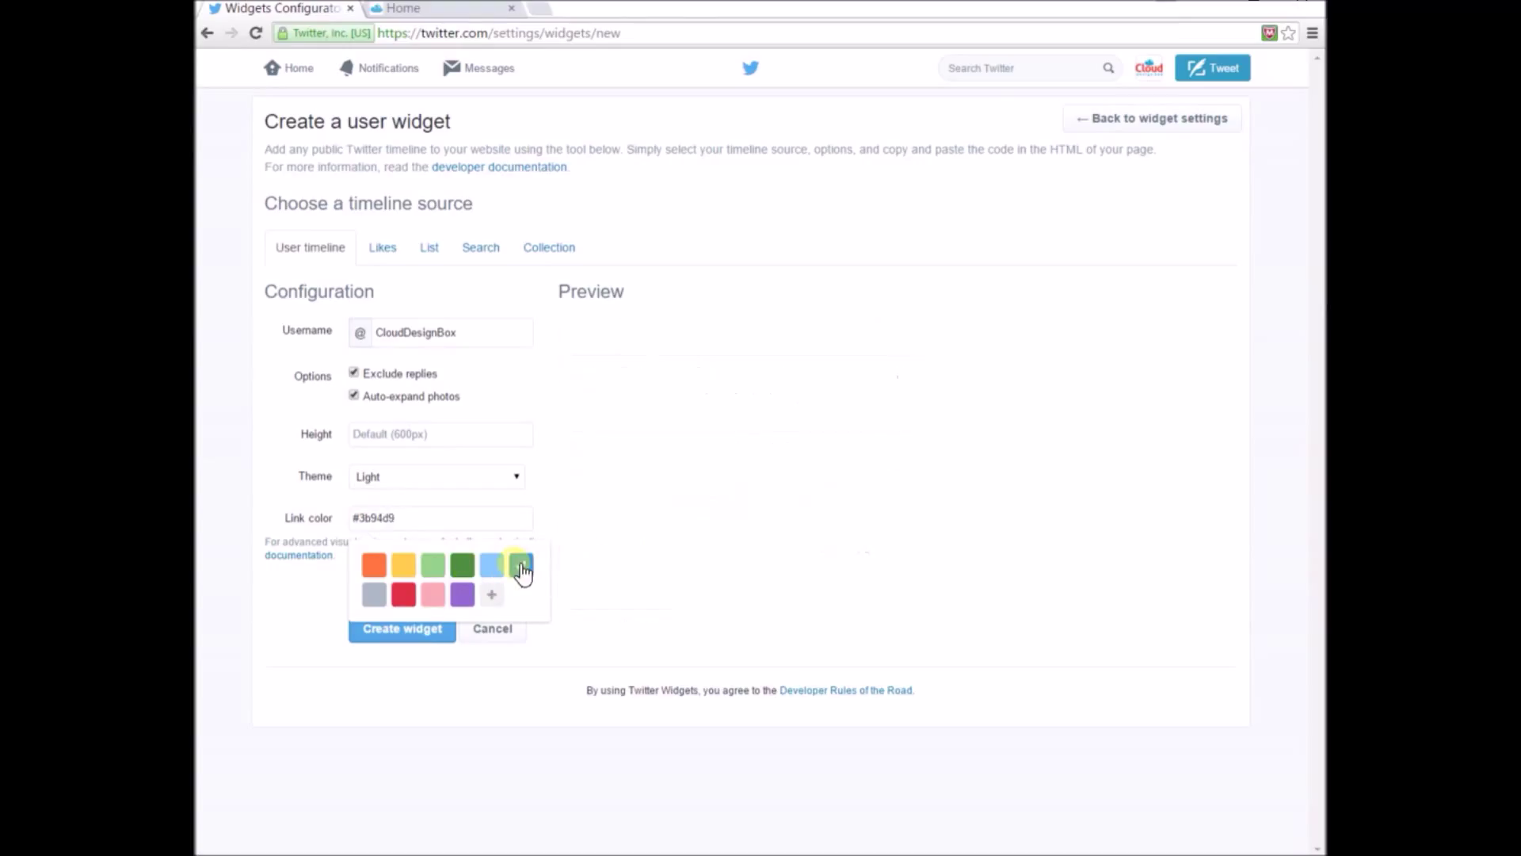
click(351, 519)
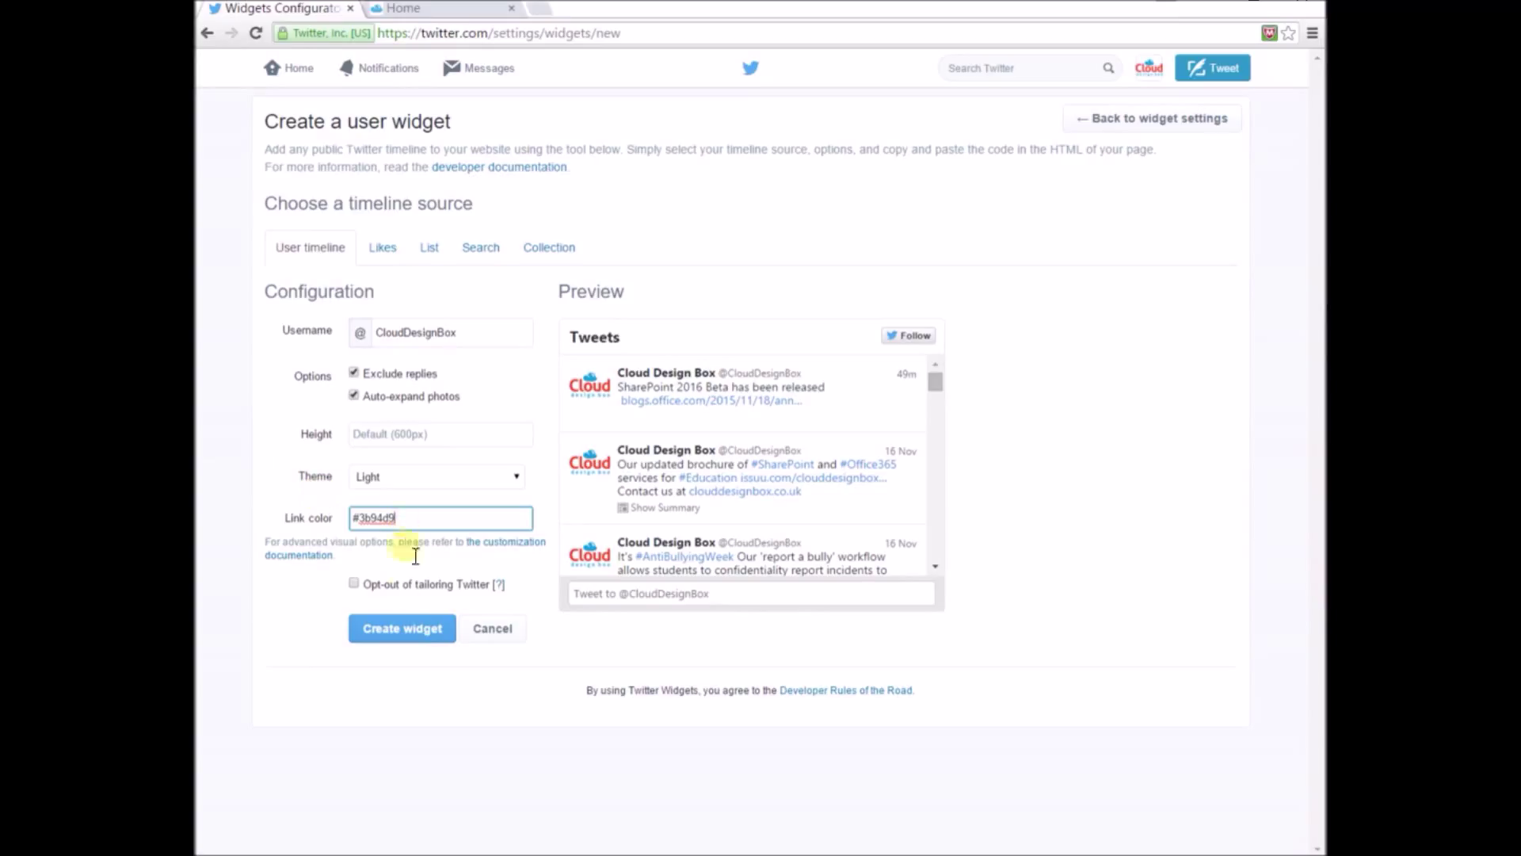
click(418, 639)
click(420, 630)
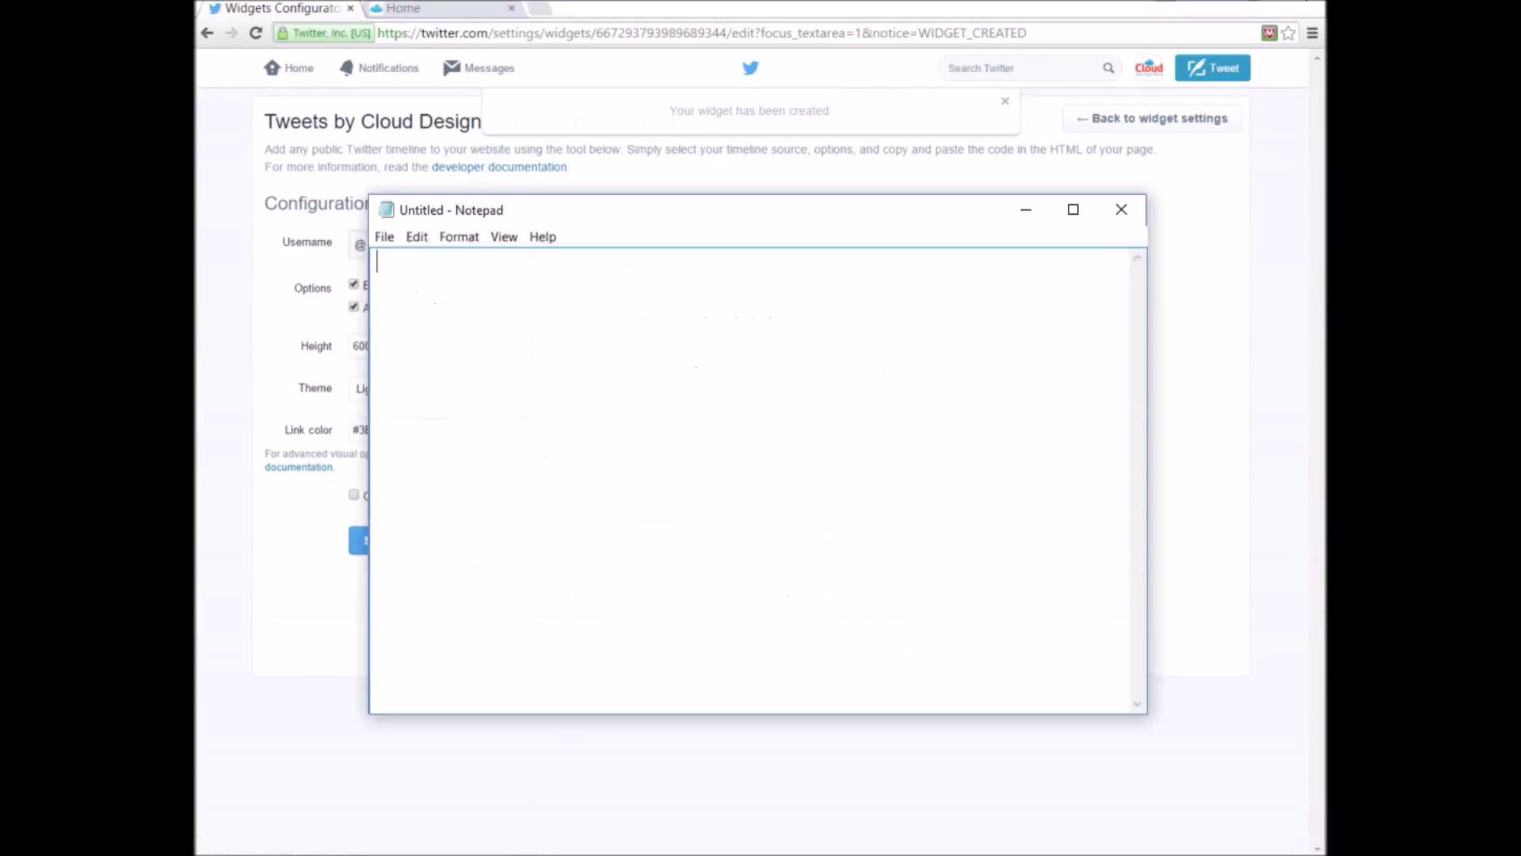
Paste the Twitter timeline embed code into the blank Notepad note
click(708, 428)
key(ctrl+v)
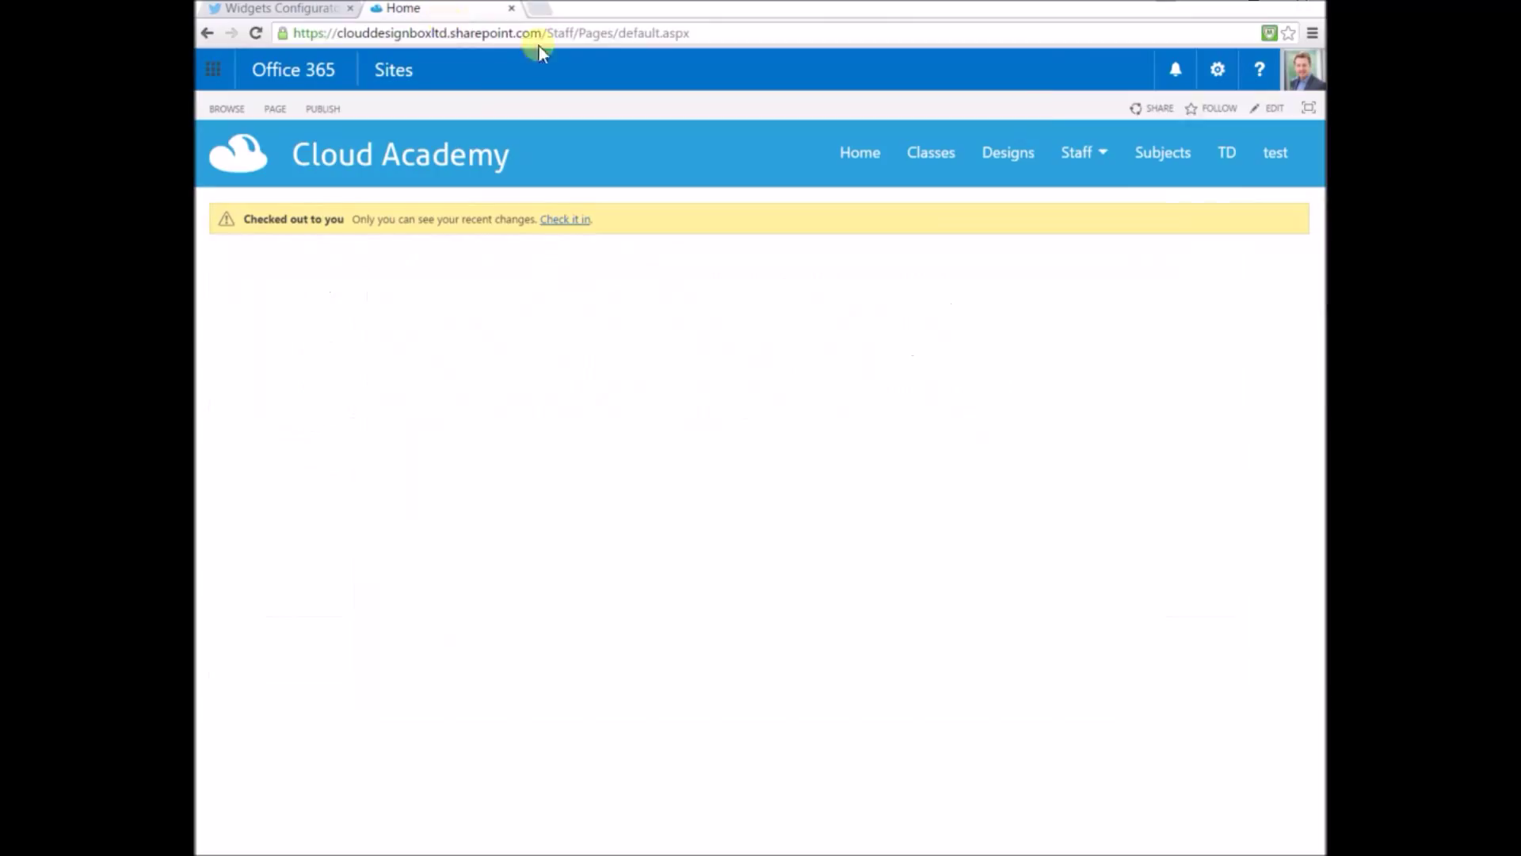
Edit the page and add a Script Editor web part to the Left top zone
click(1218, 69)
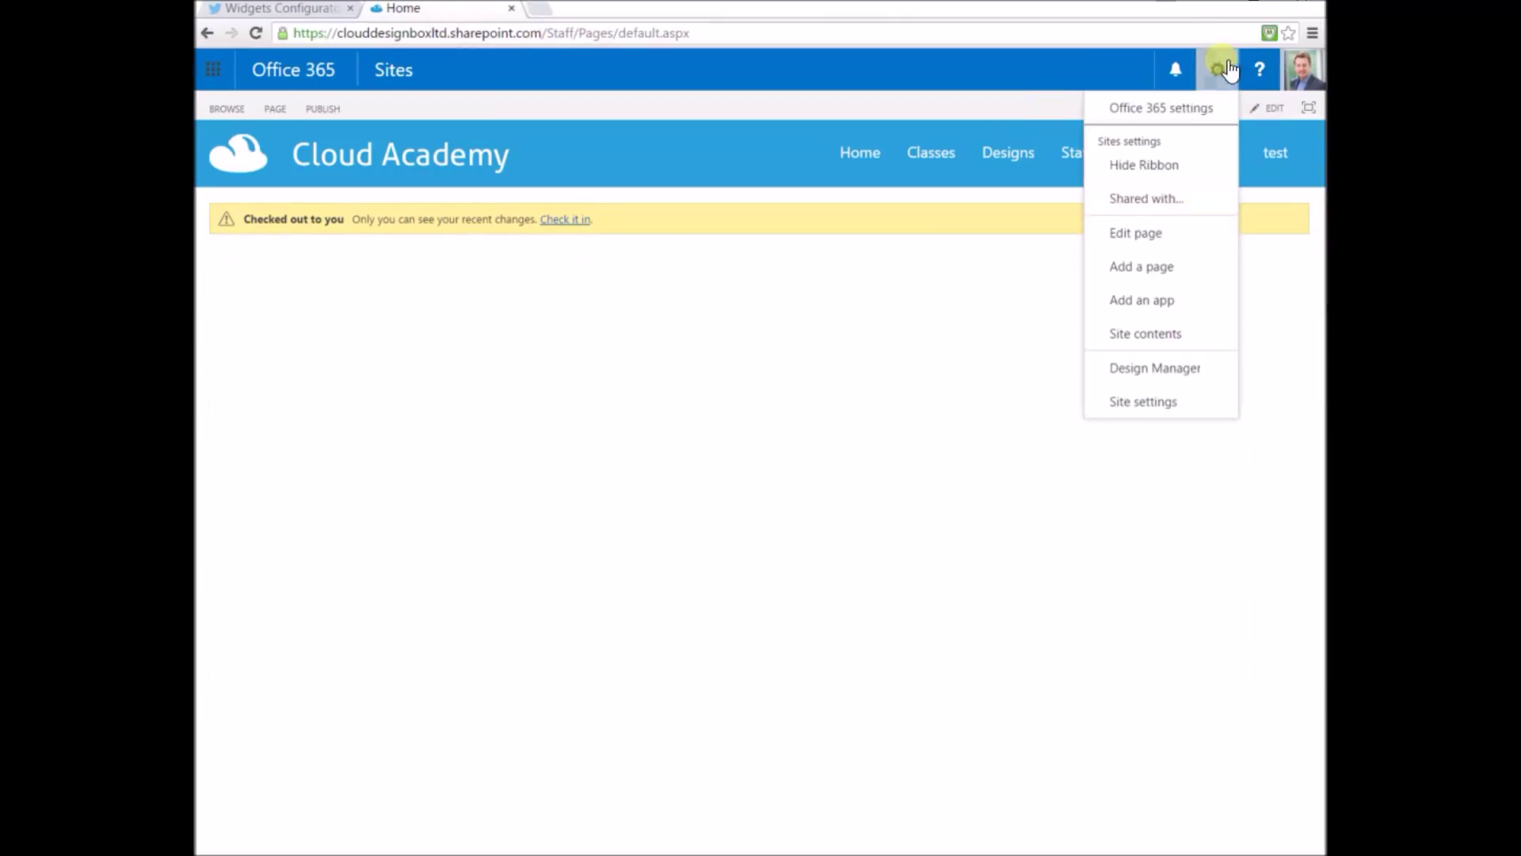
click(1145, 235)
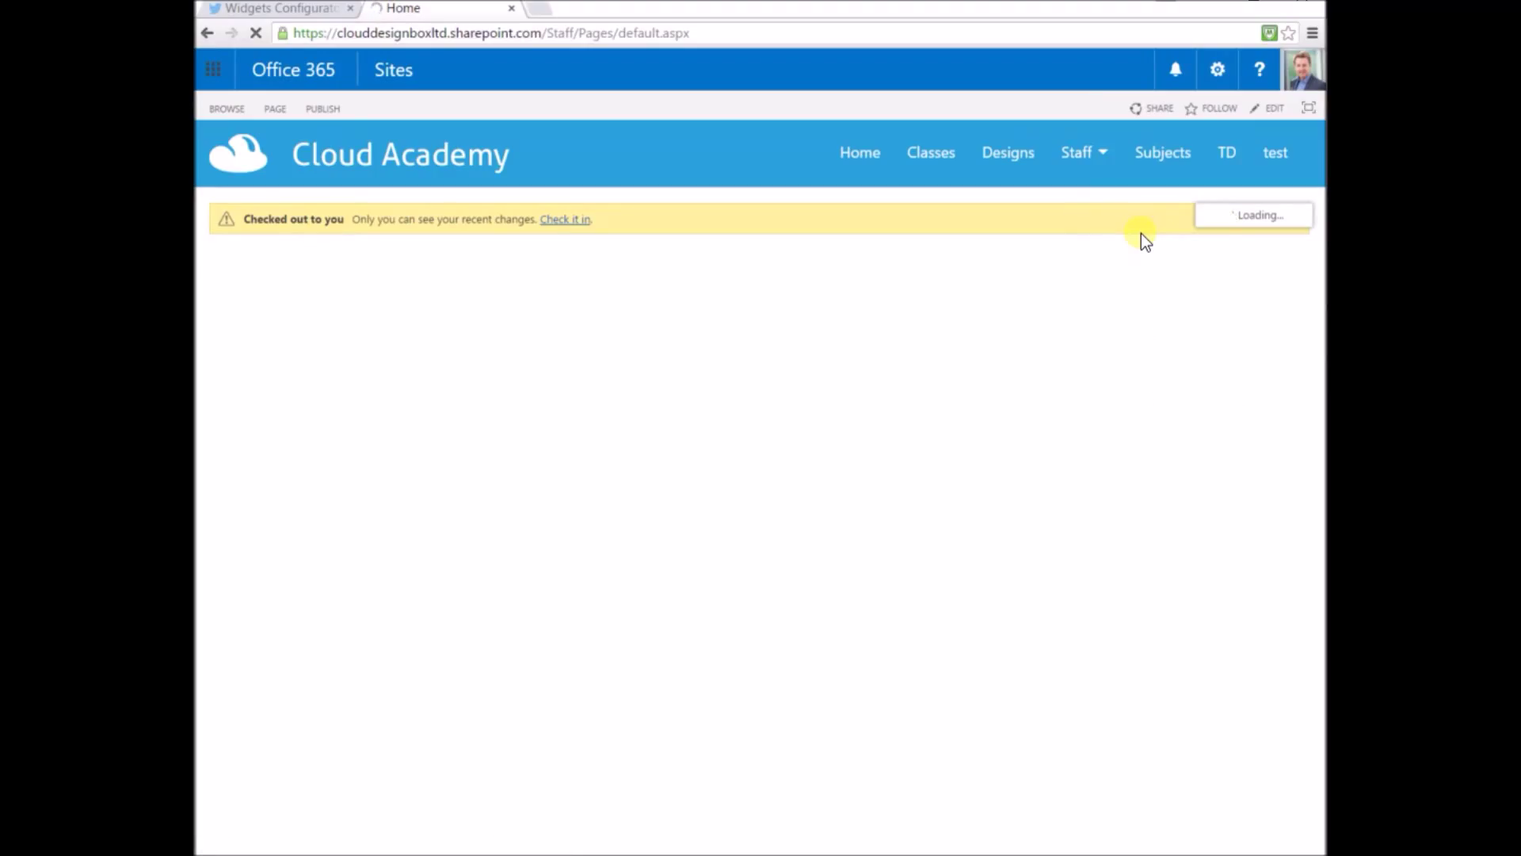
click(473, 469)
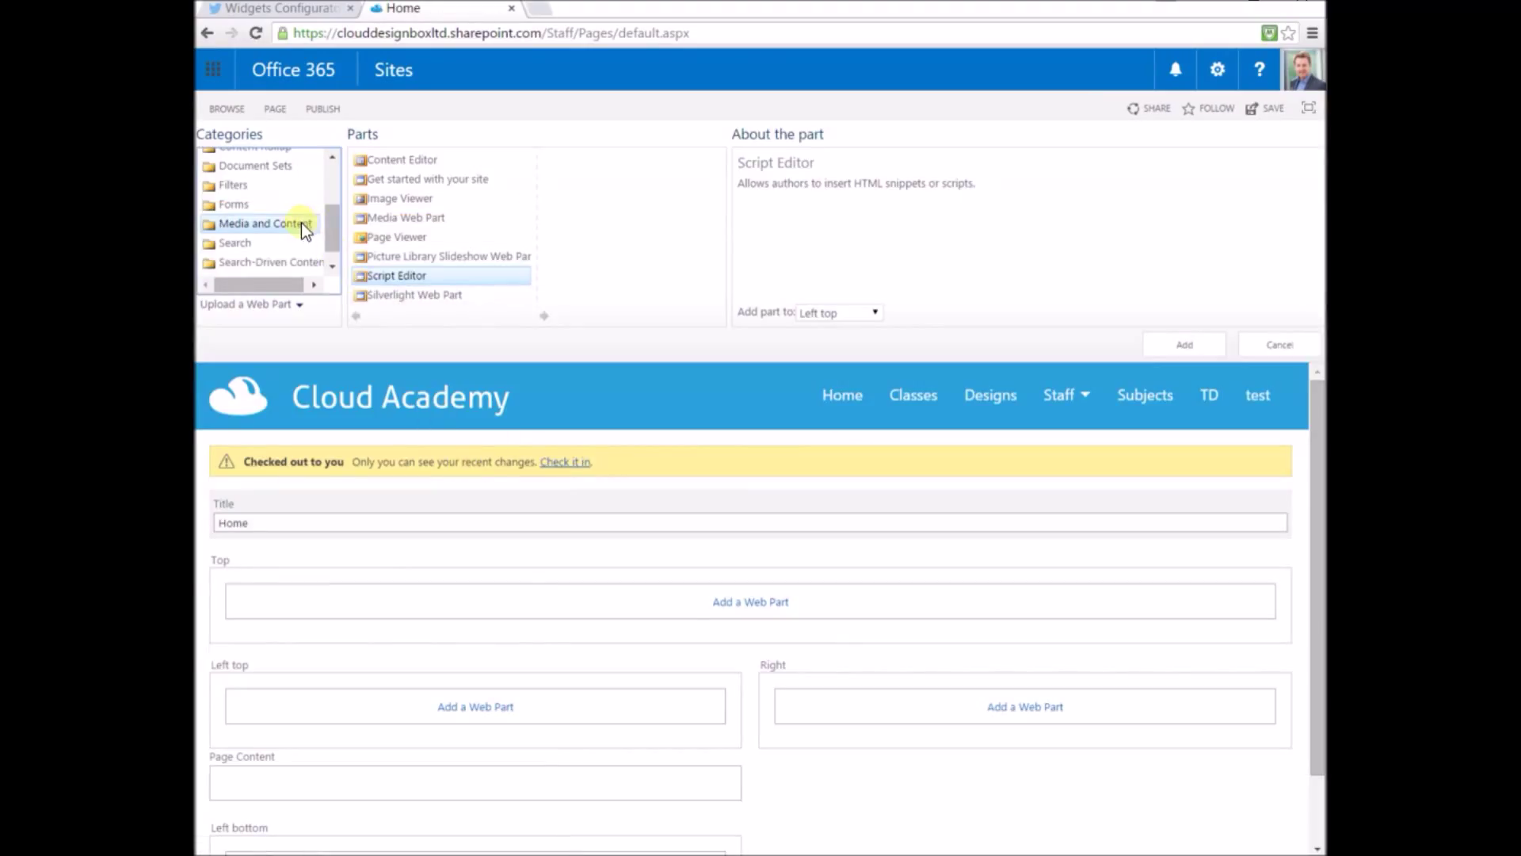
click(378, 272)
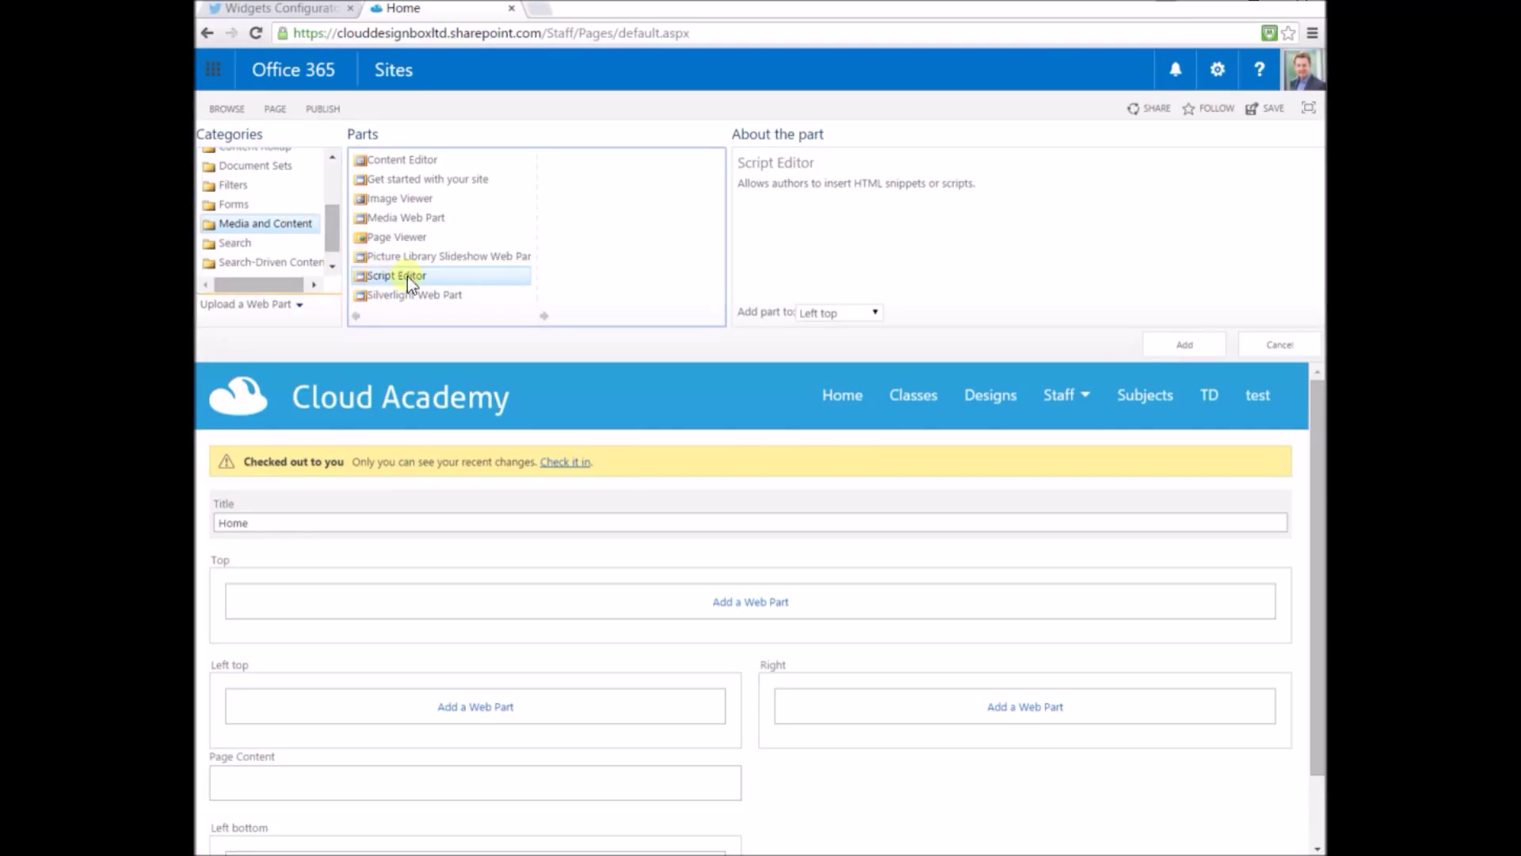
click(1182, 344)
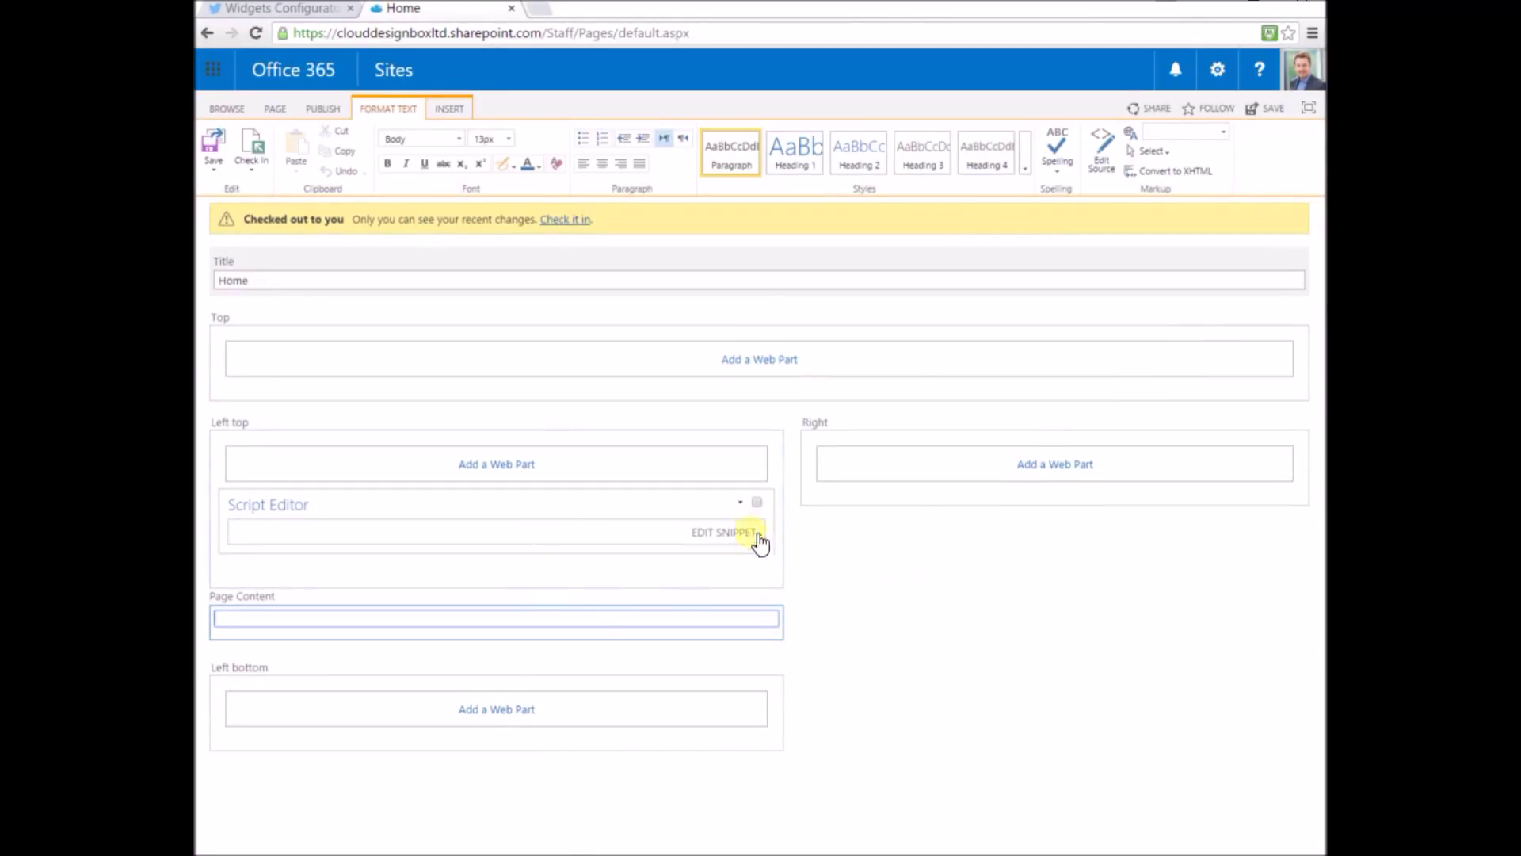
Paste the Twitter embed code into the Script Editor snippet, insert it and save the page
click(730, 530)
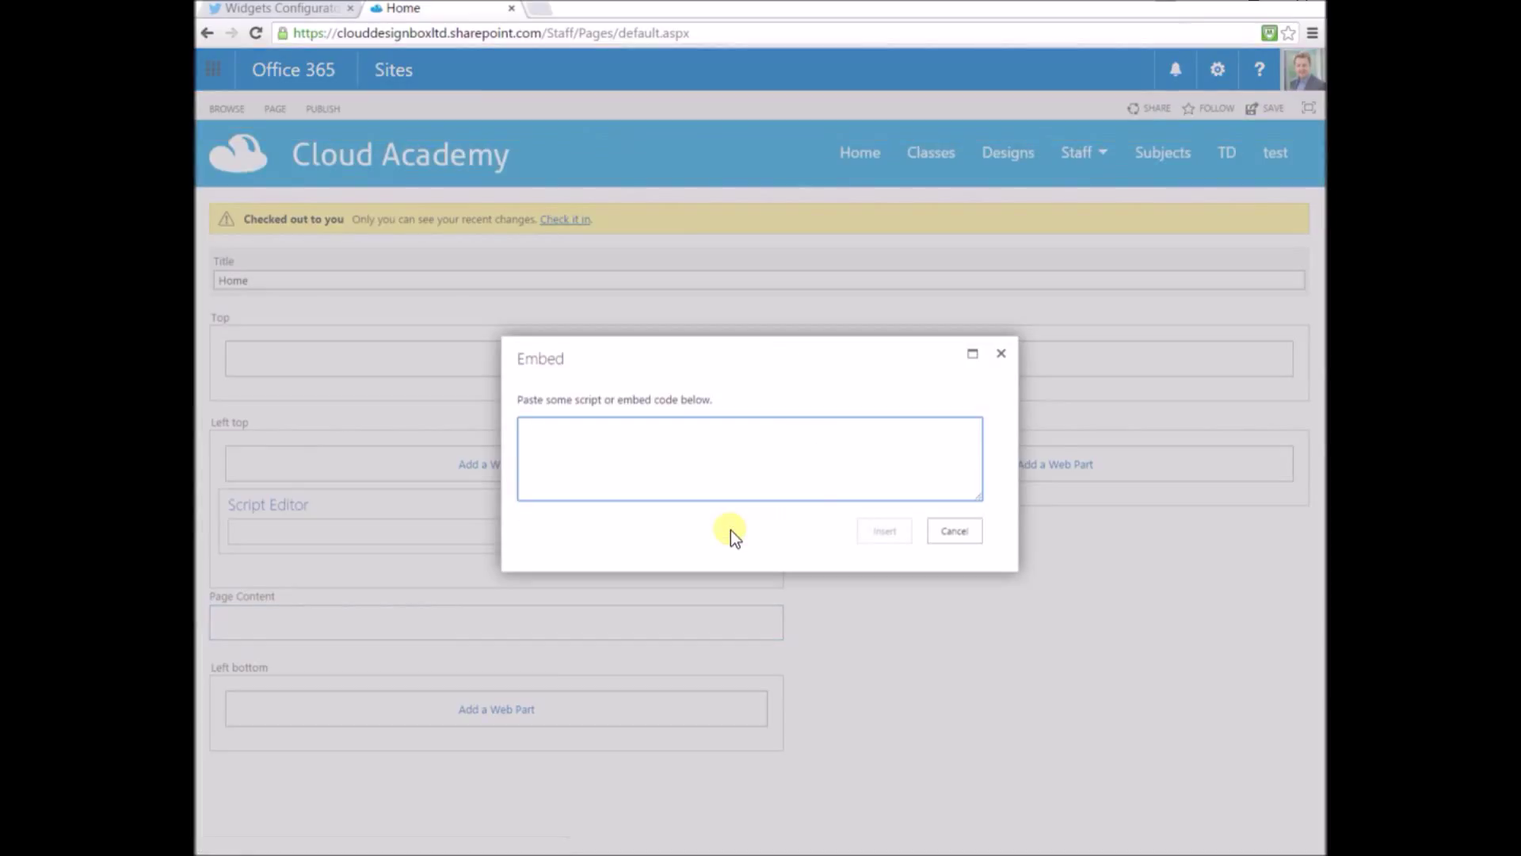
right_click(652, 450)
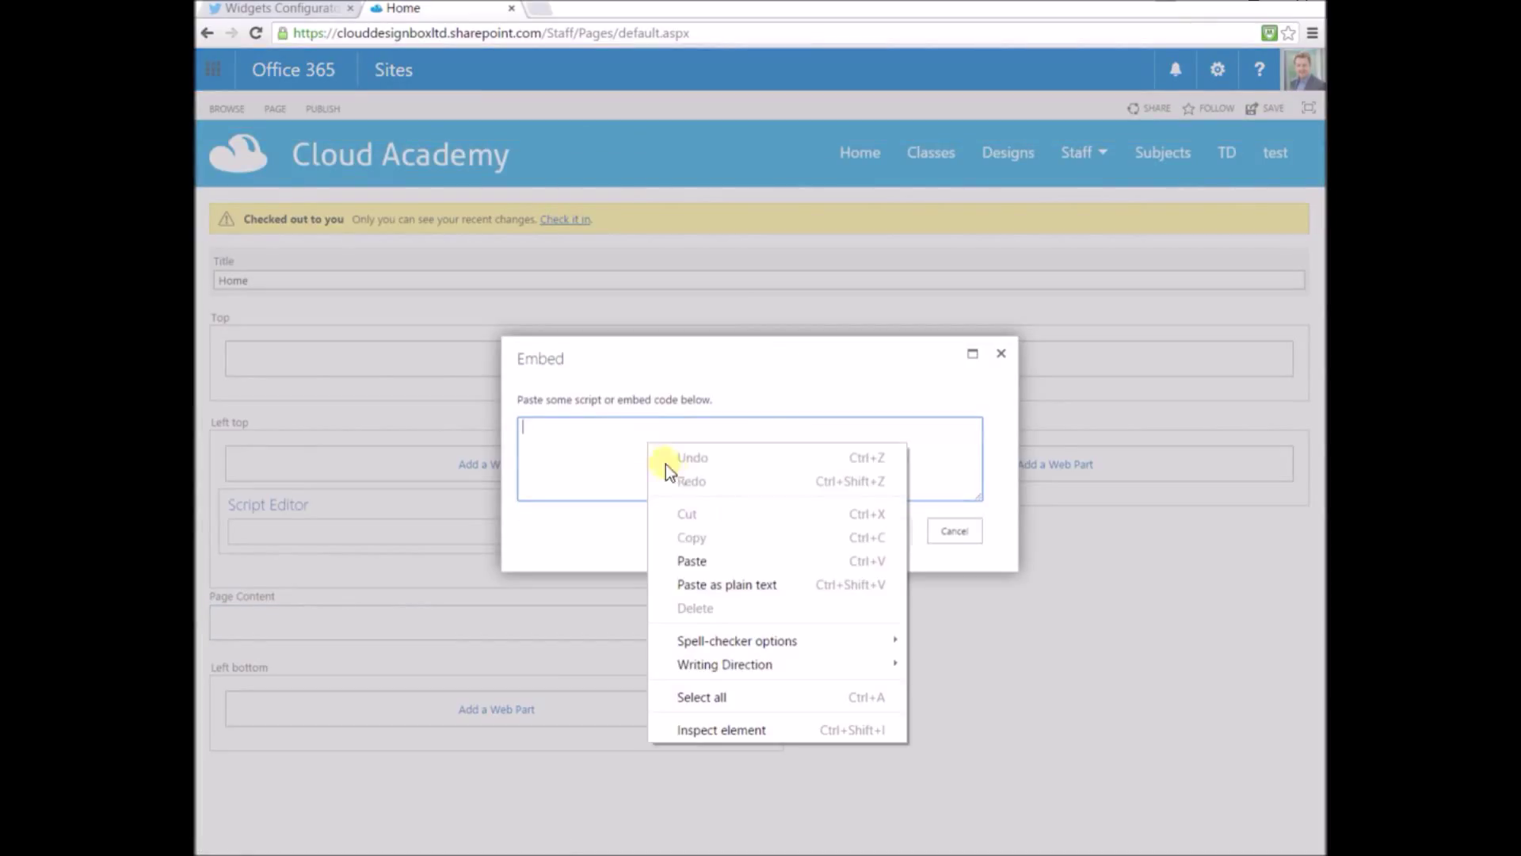
click(694, 555)
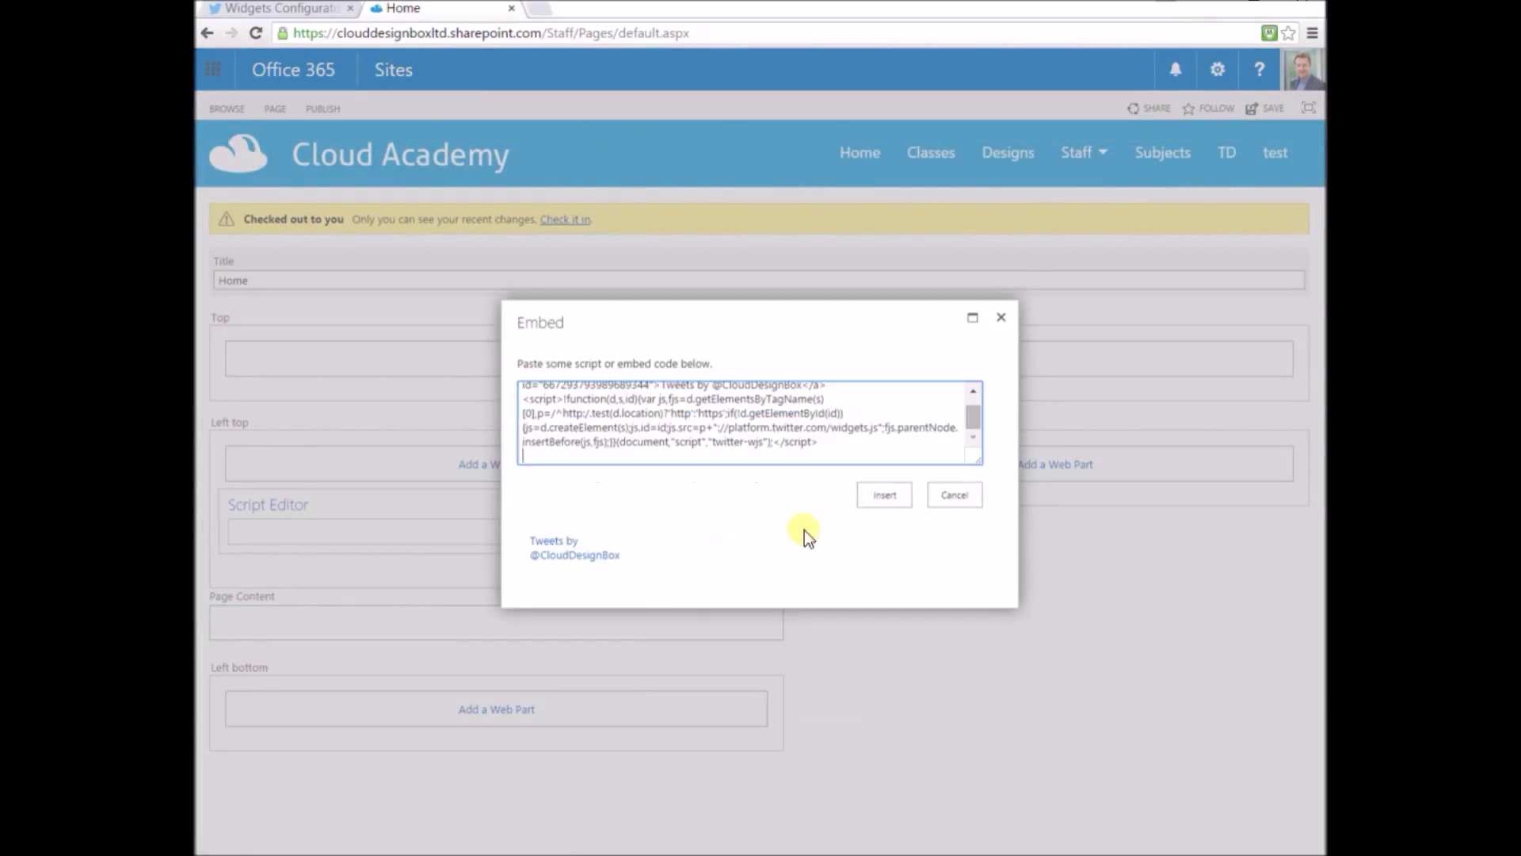
click(904, 498)
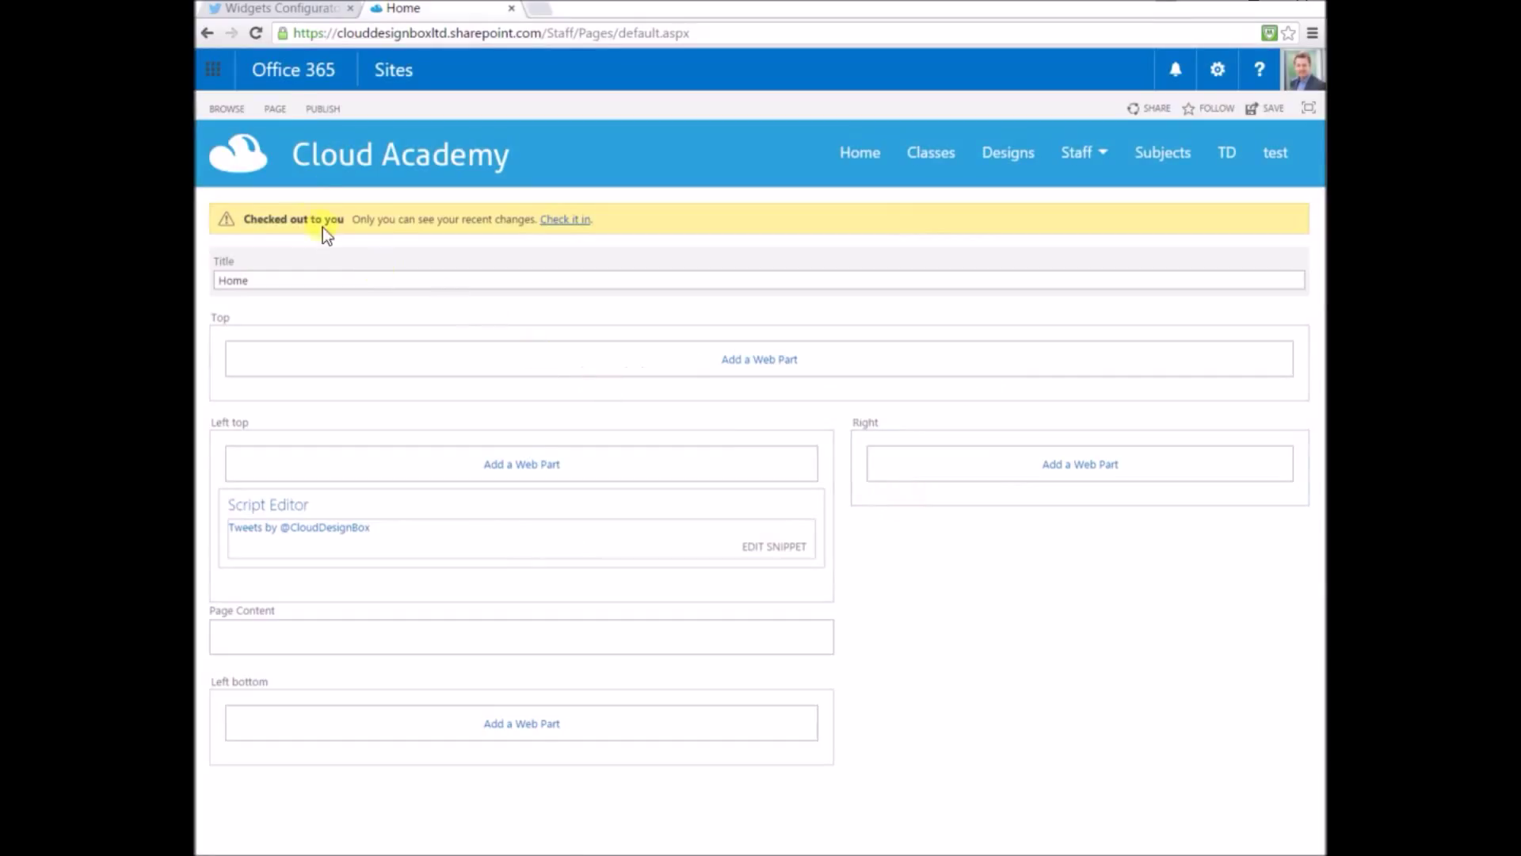
click(272, 108)
click(212, 146)
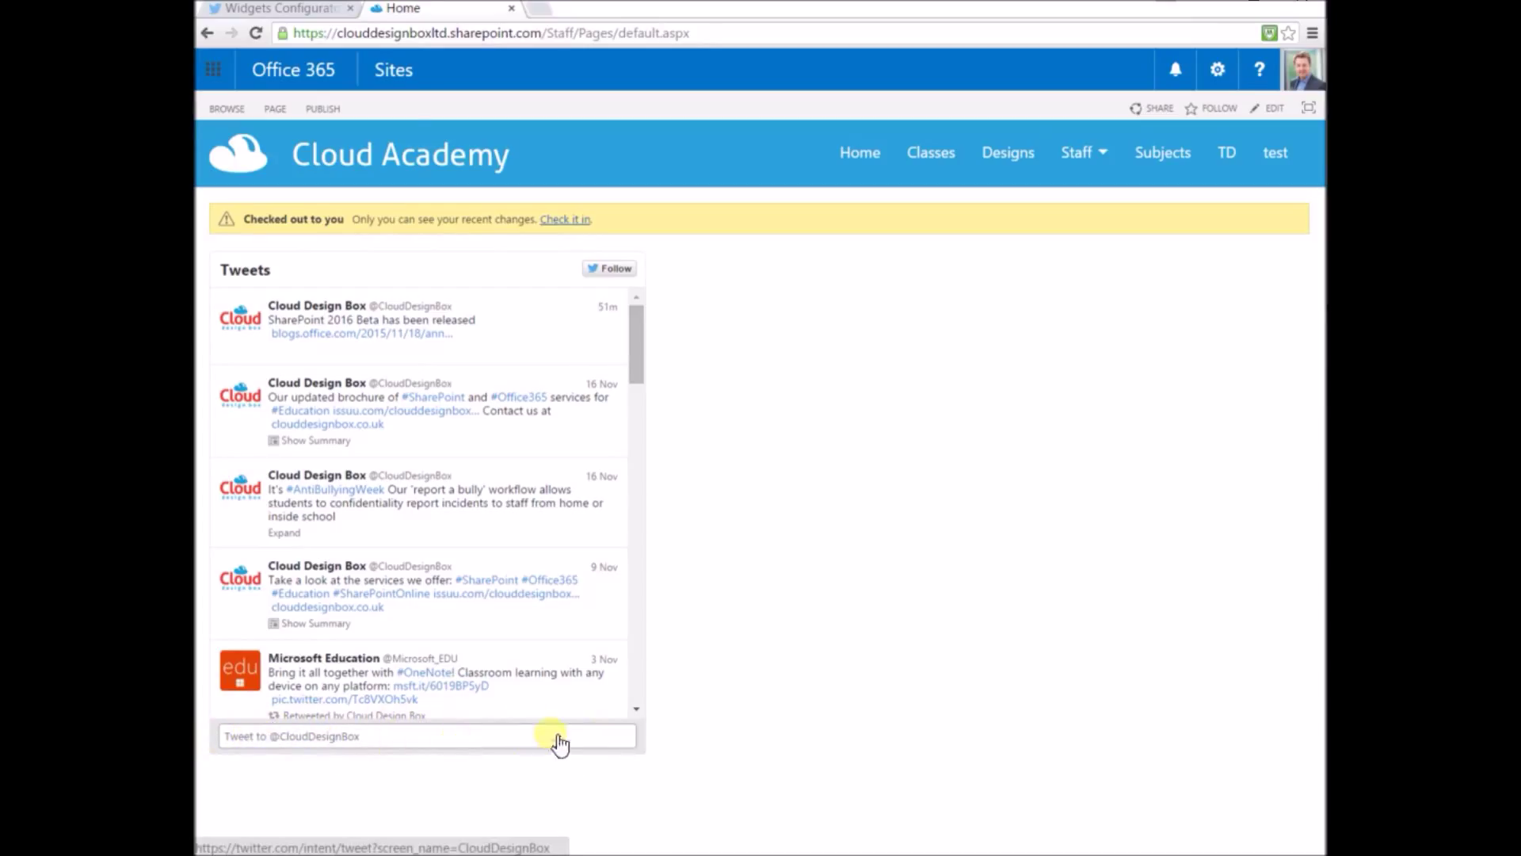
Return to the Twitter widget configuration page after checking the embedded timeline
click(292, 8)
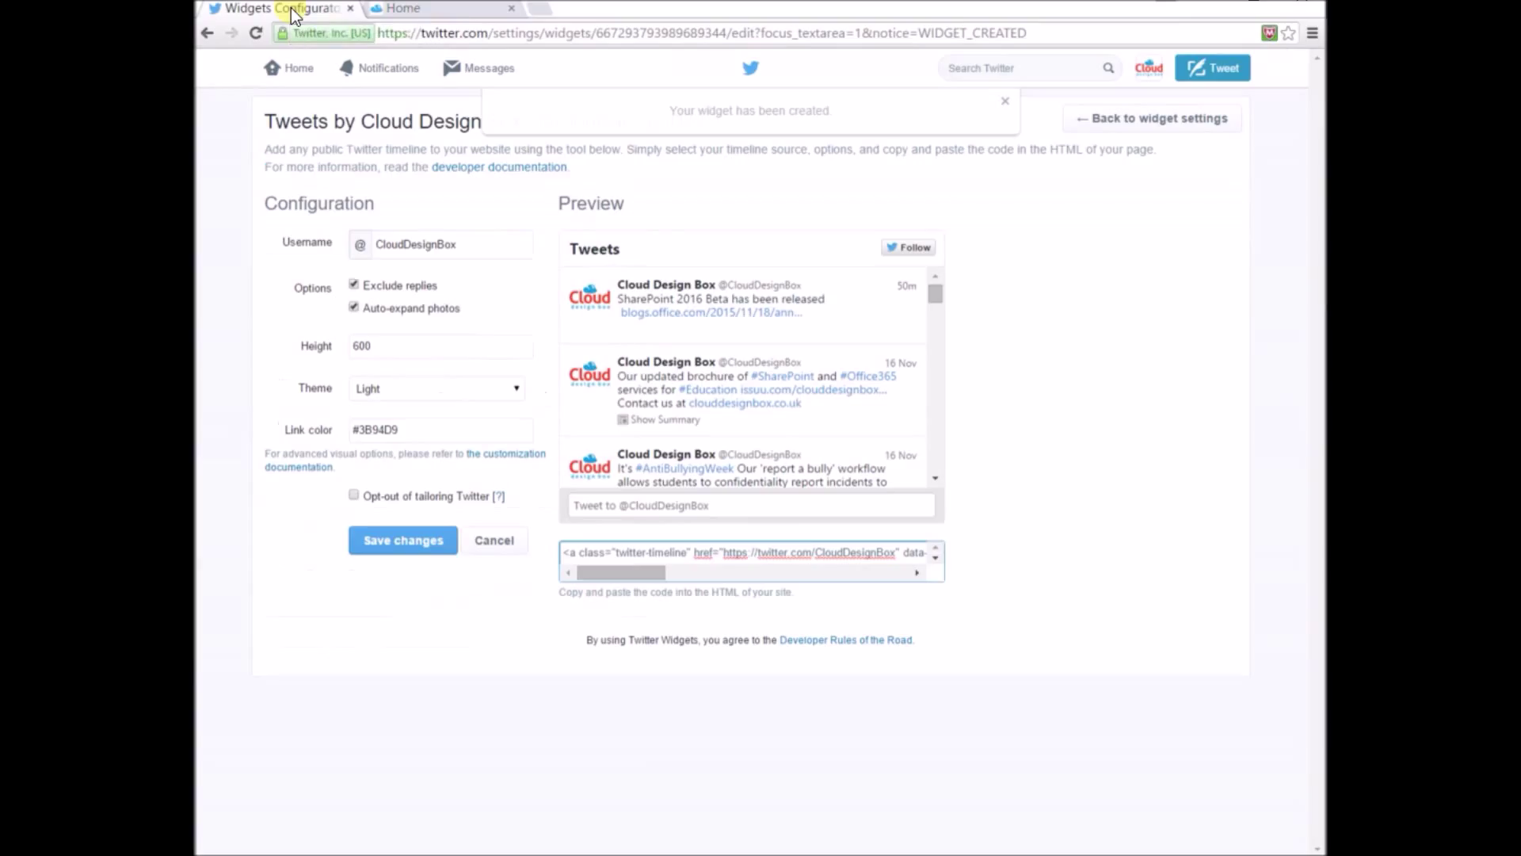
Open the widget customization docs and find the Custom chrome options such as nofooter
click(499, 457)
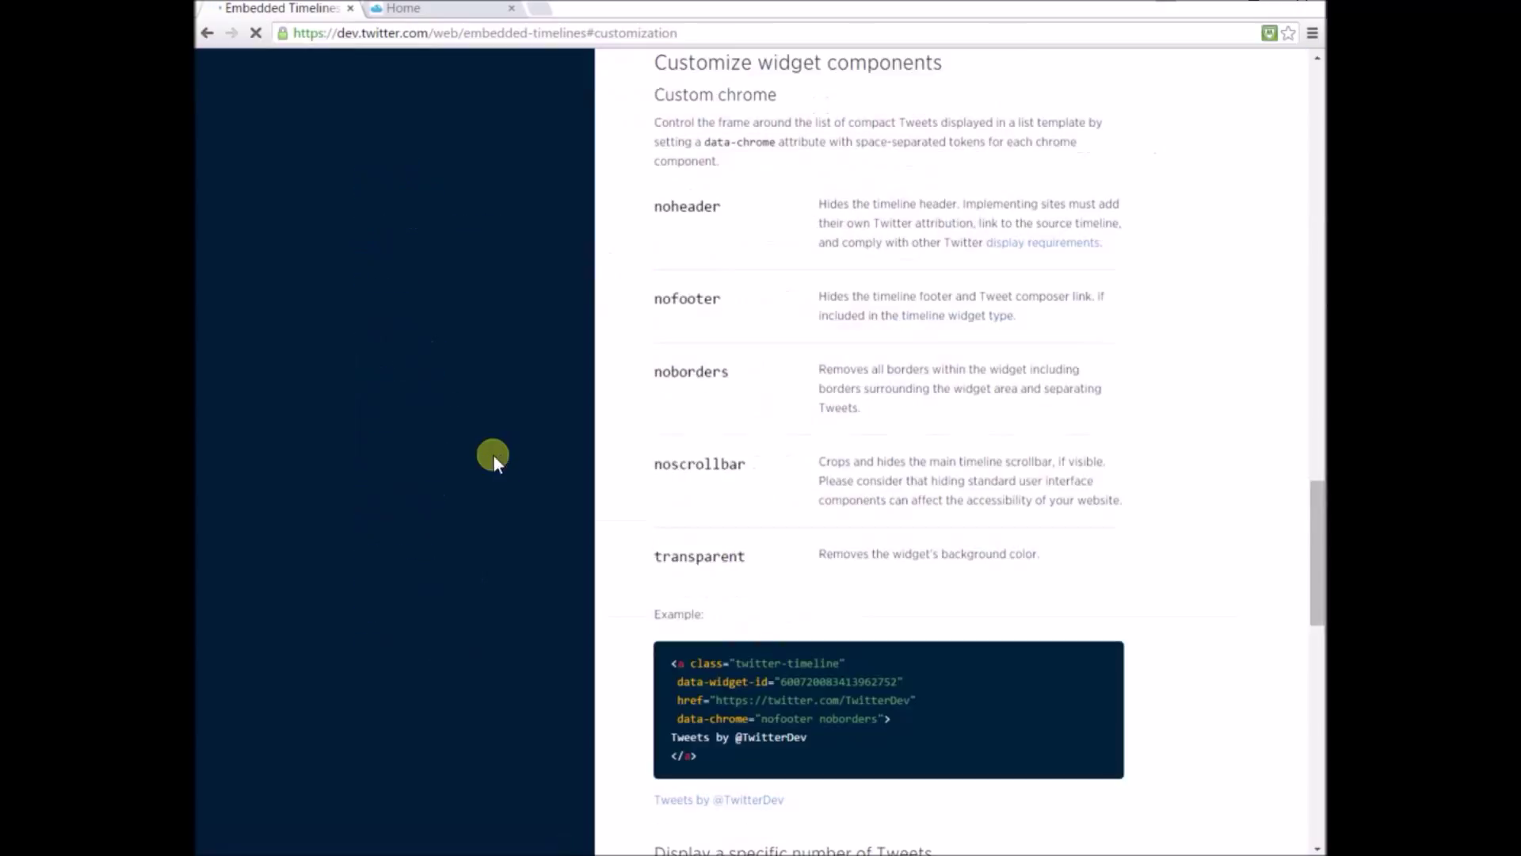
scroll(689, 480, up, 8)
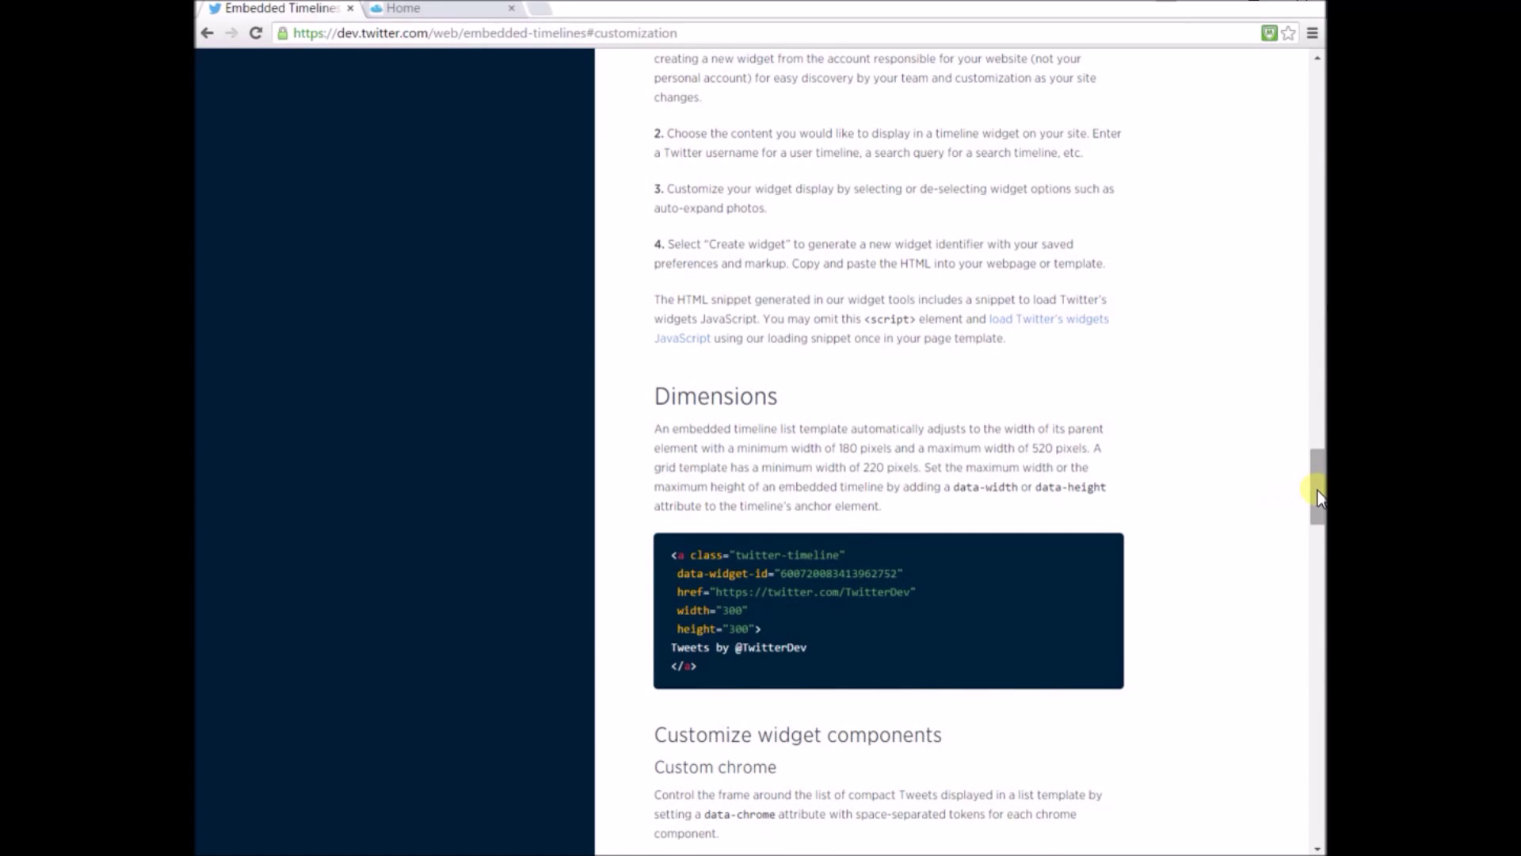
drag(1318, 498, 1318, 116)
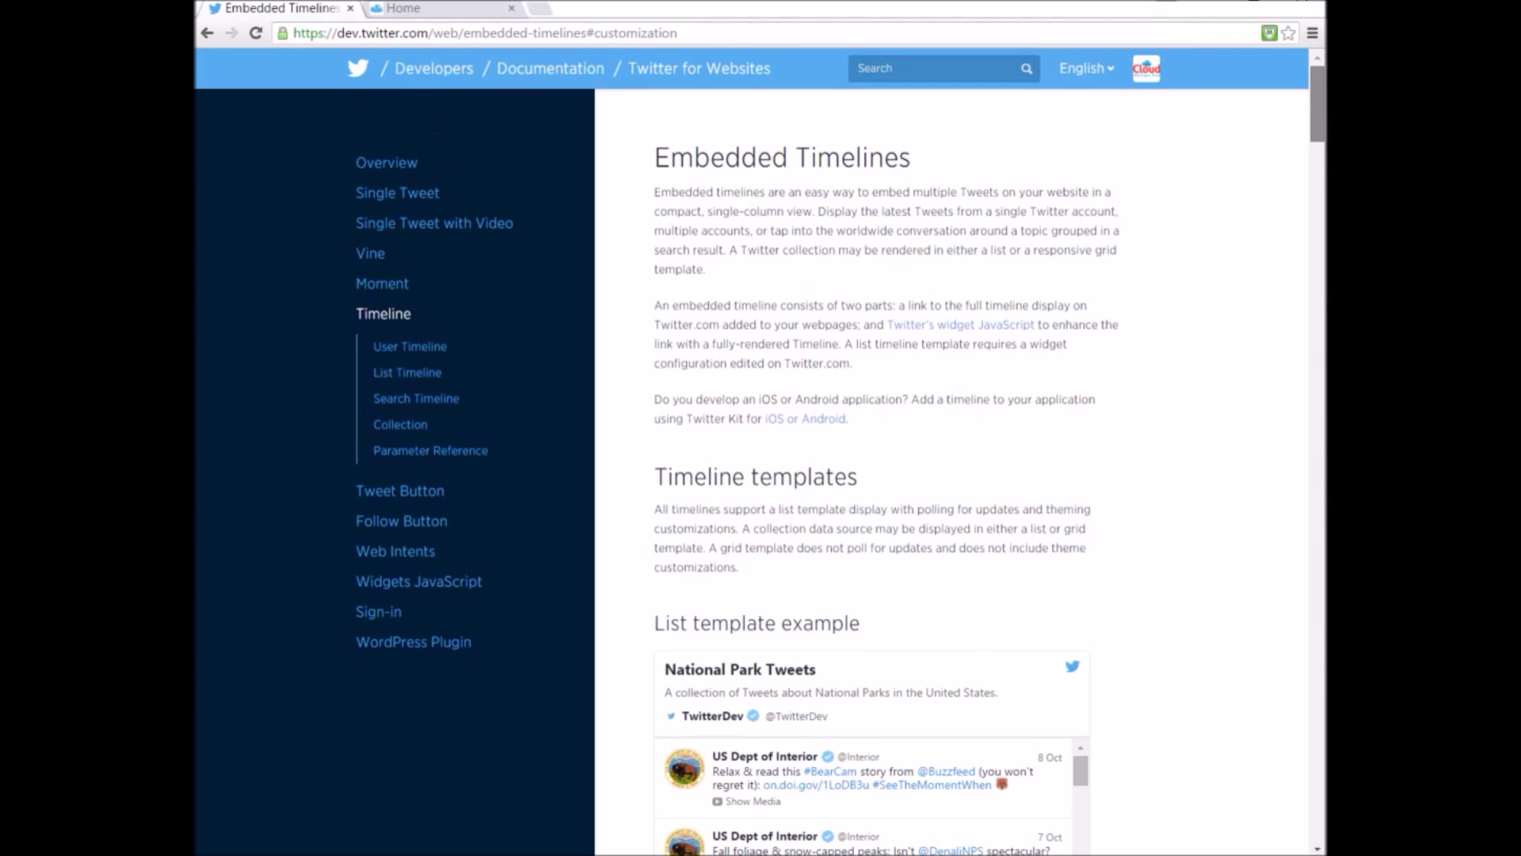
drag(1317, 111, 1249, 542)
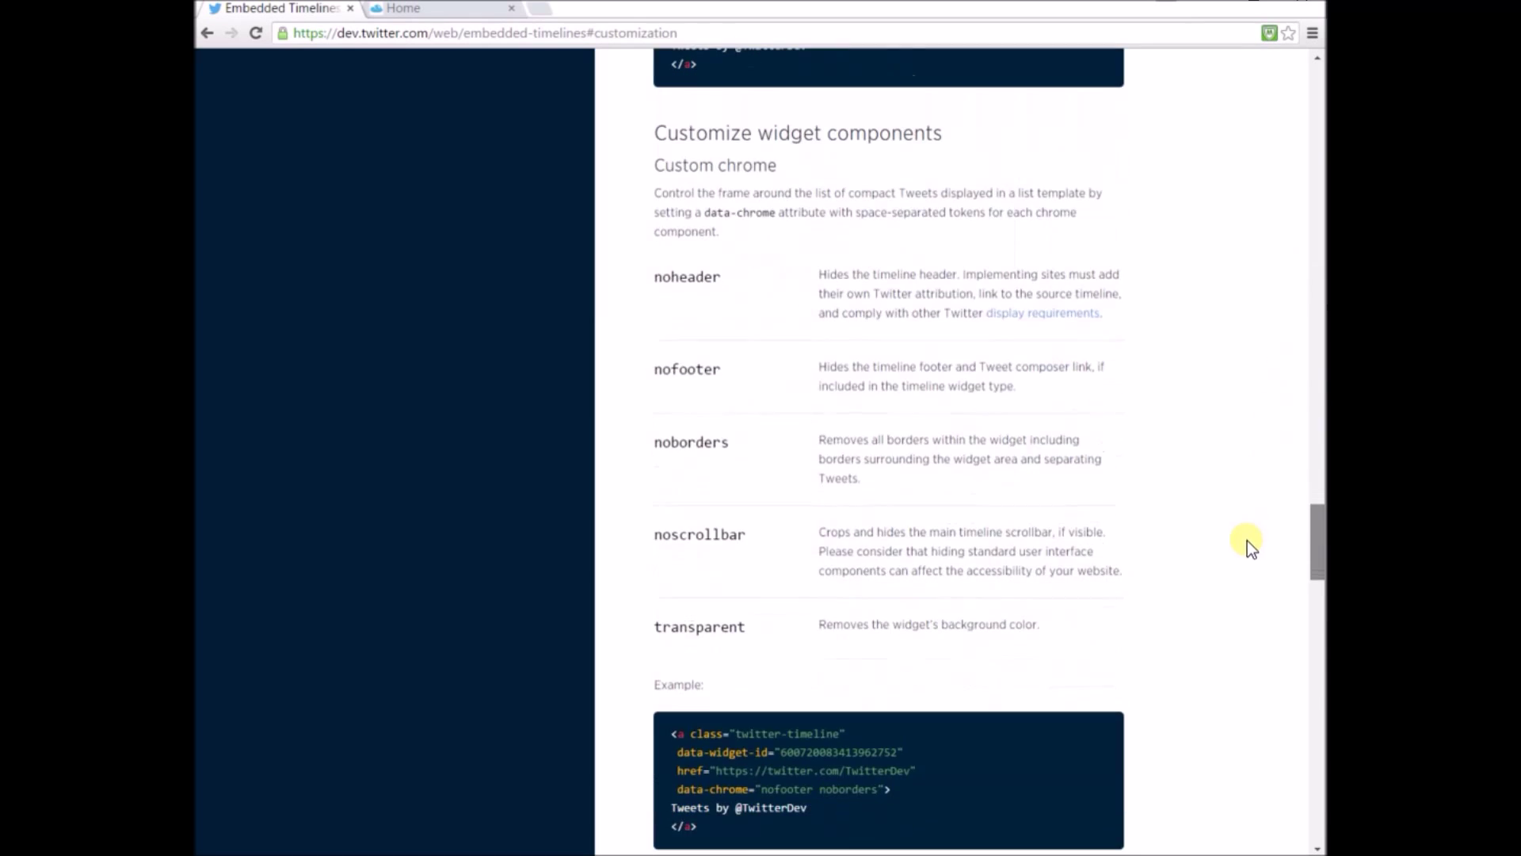
drag(653, 131, 1039, 629)
click(1058, 625)
double_click(710, 380)
click(927, 394)
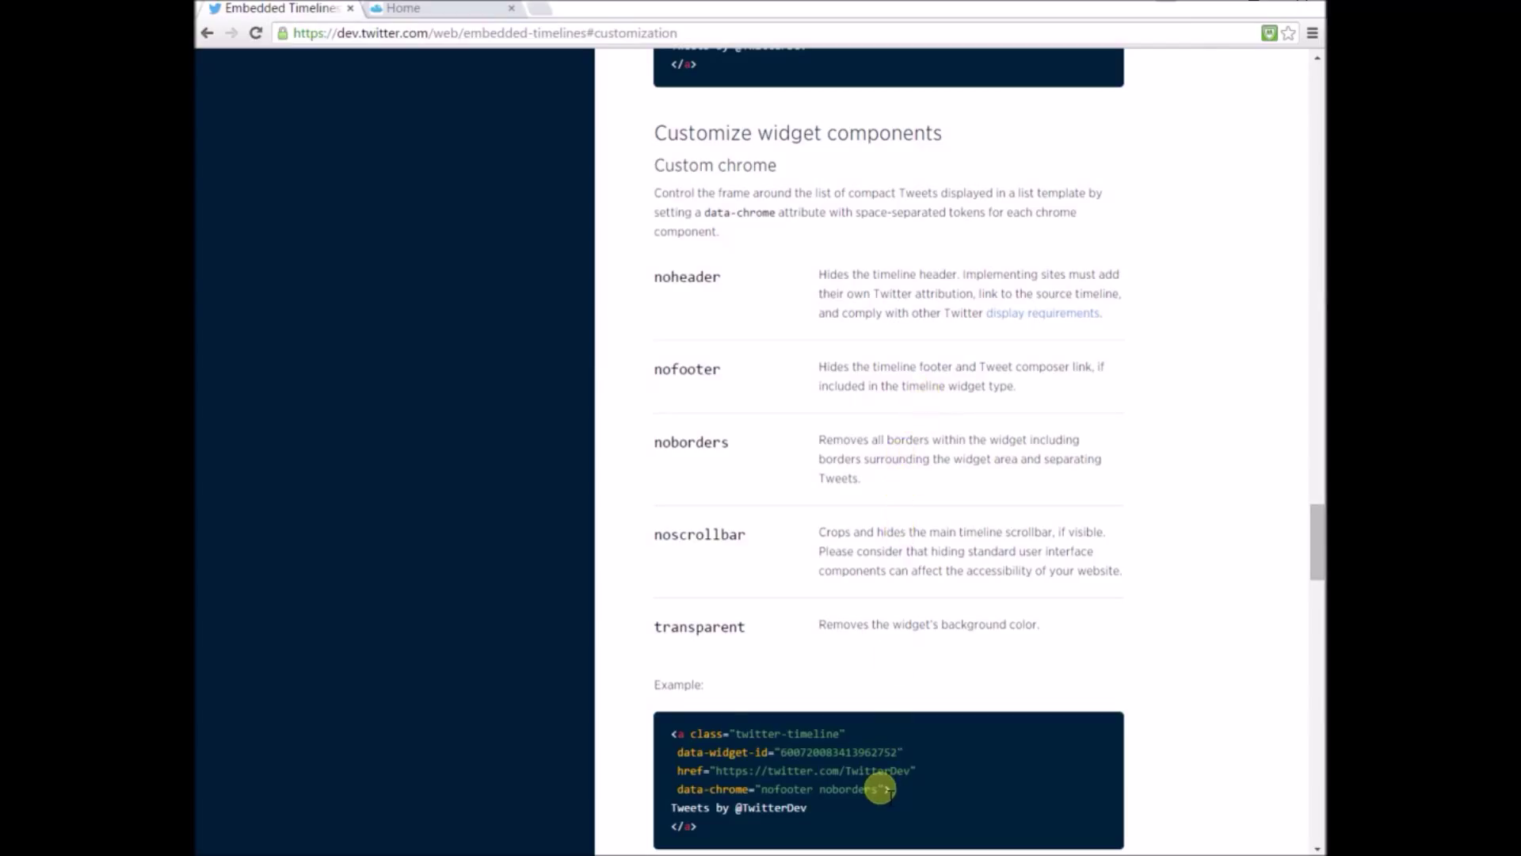
Copy the example's data-chrome="nofooter noborders" attribute
drag(884, 788, 686, 789)
right_click(686, 789)
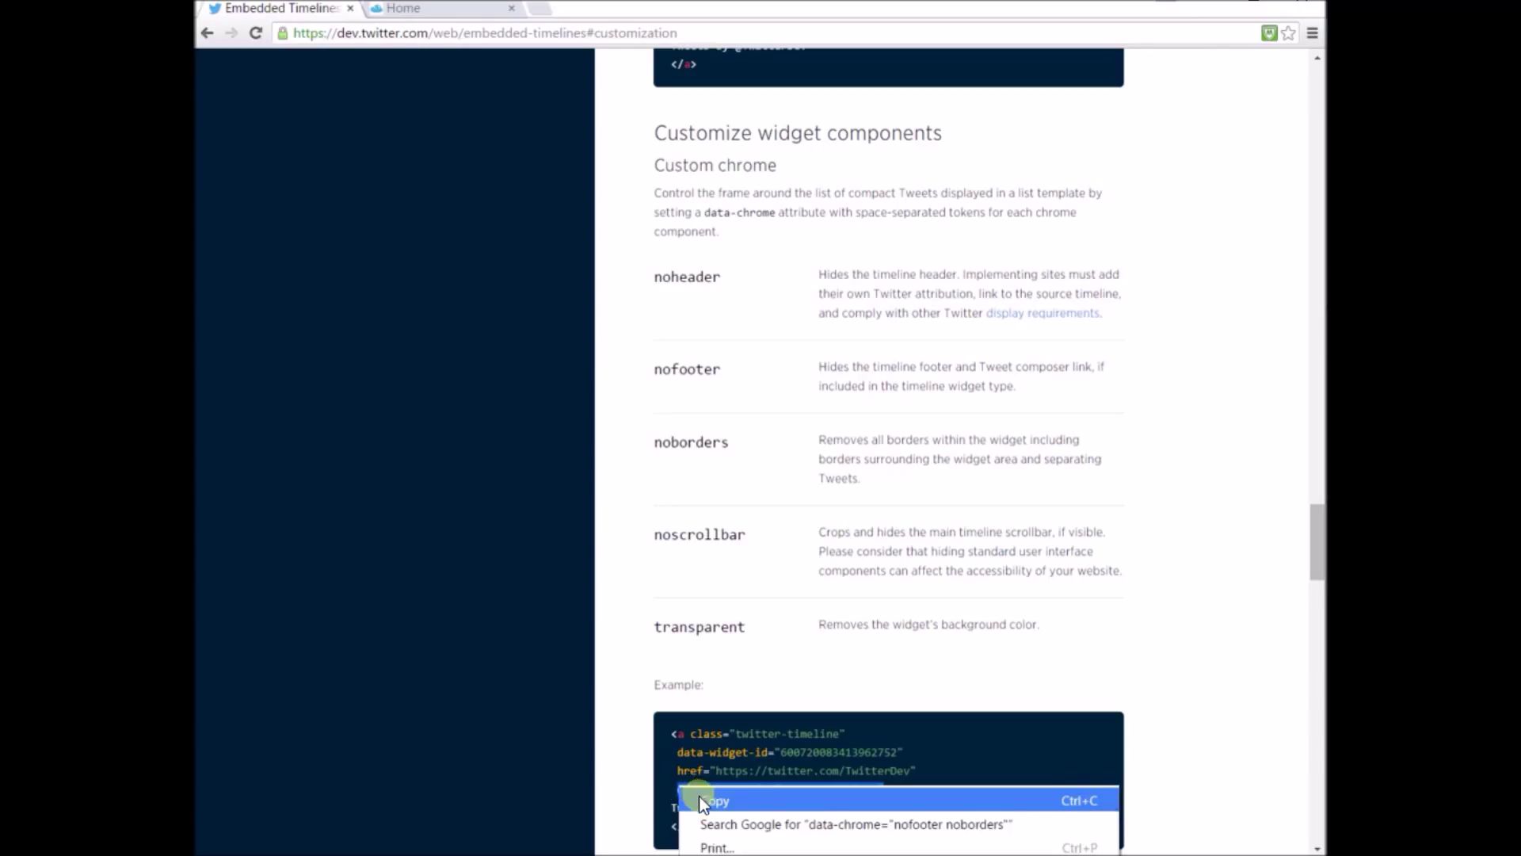
click(700, 796)
Add data-chrome="nofooter" after the widget id in the Notepad embed code, removing noborders
key(alt+Tab)
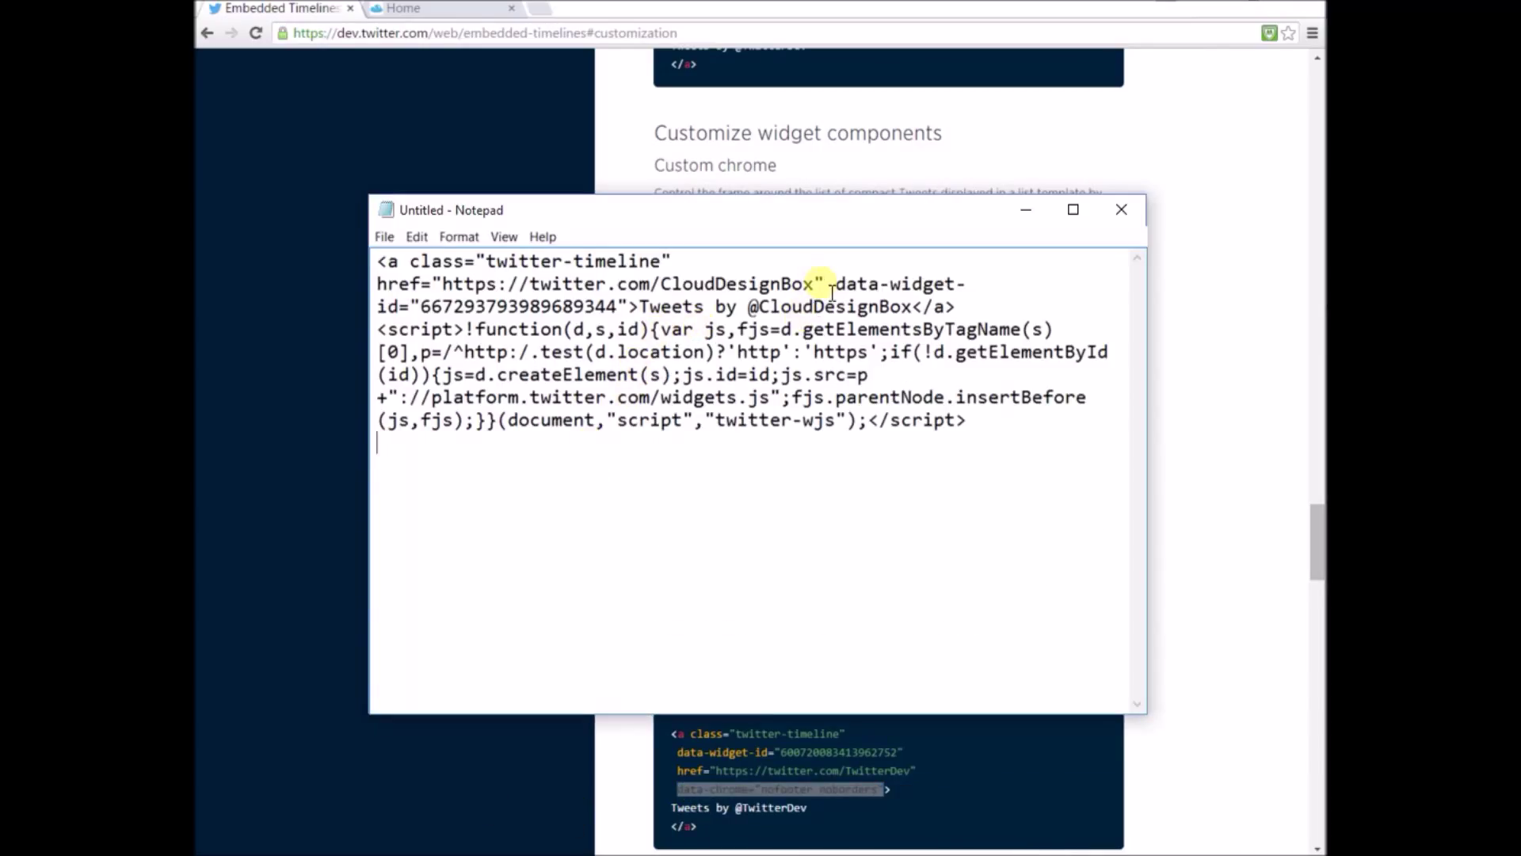
click(630, 307)
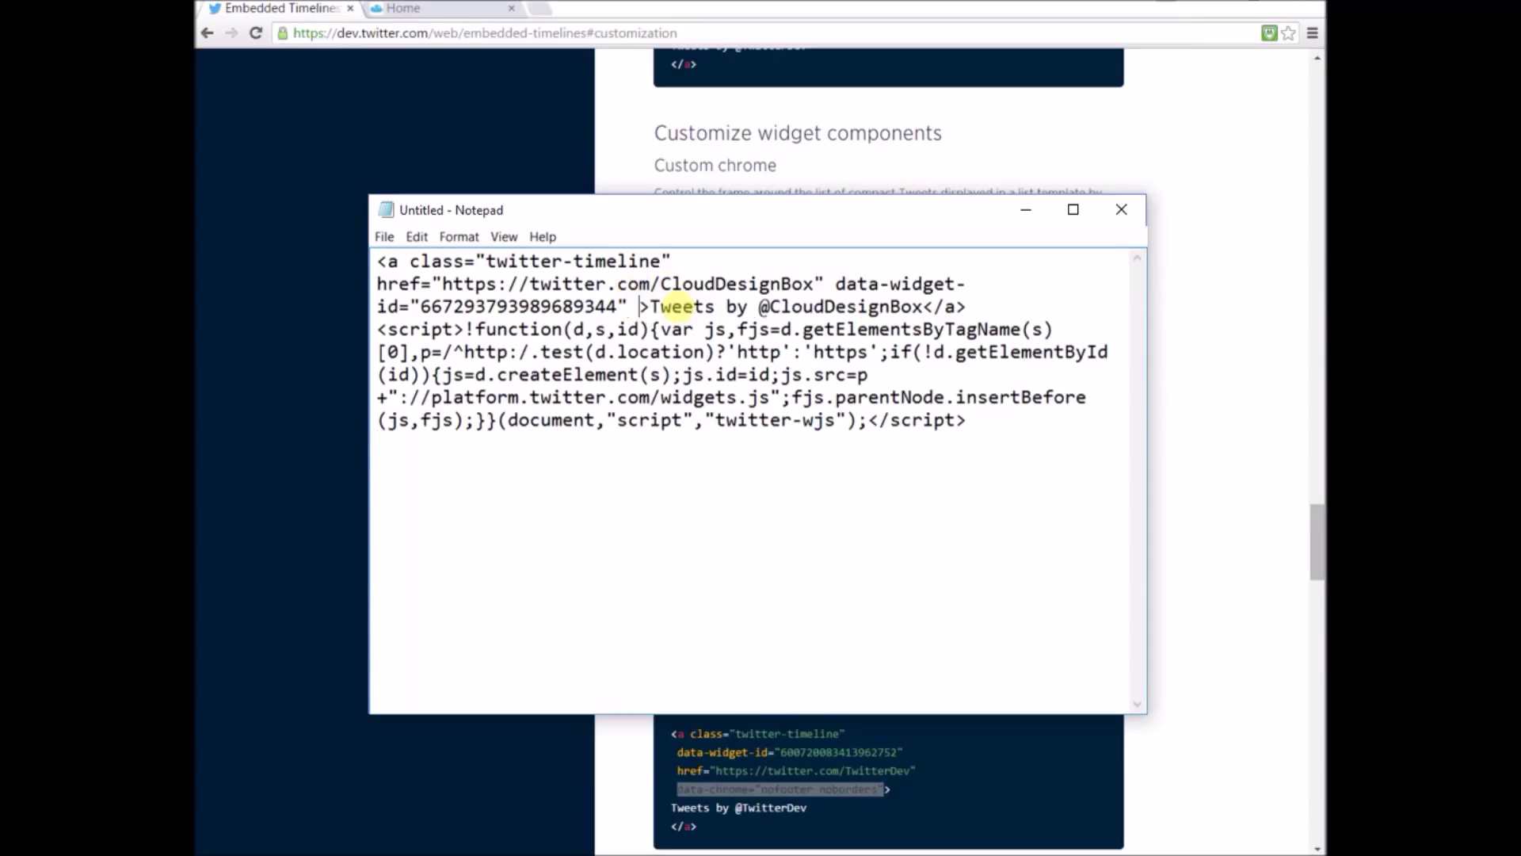
key(ctrl+v)
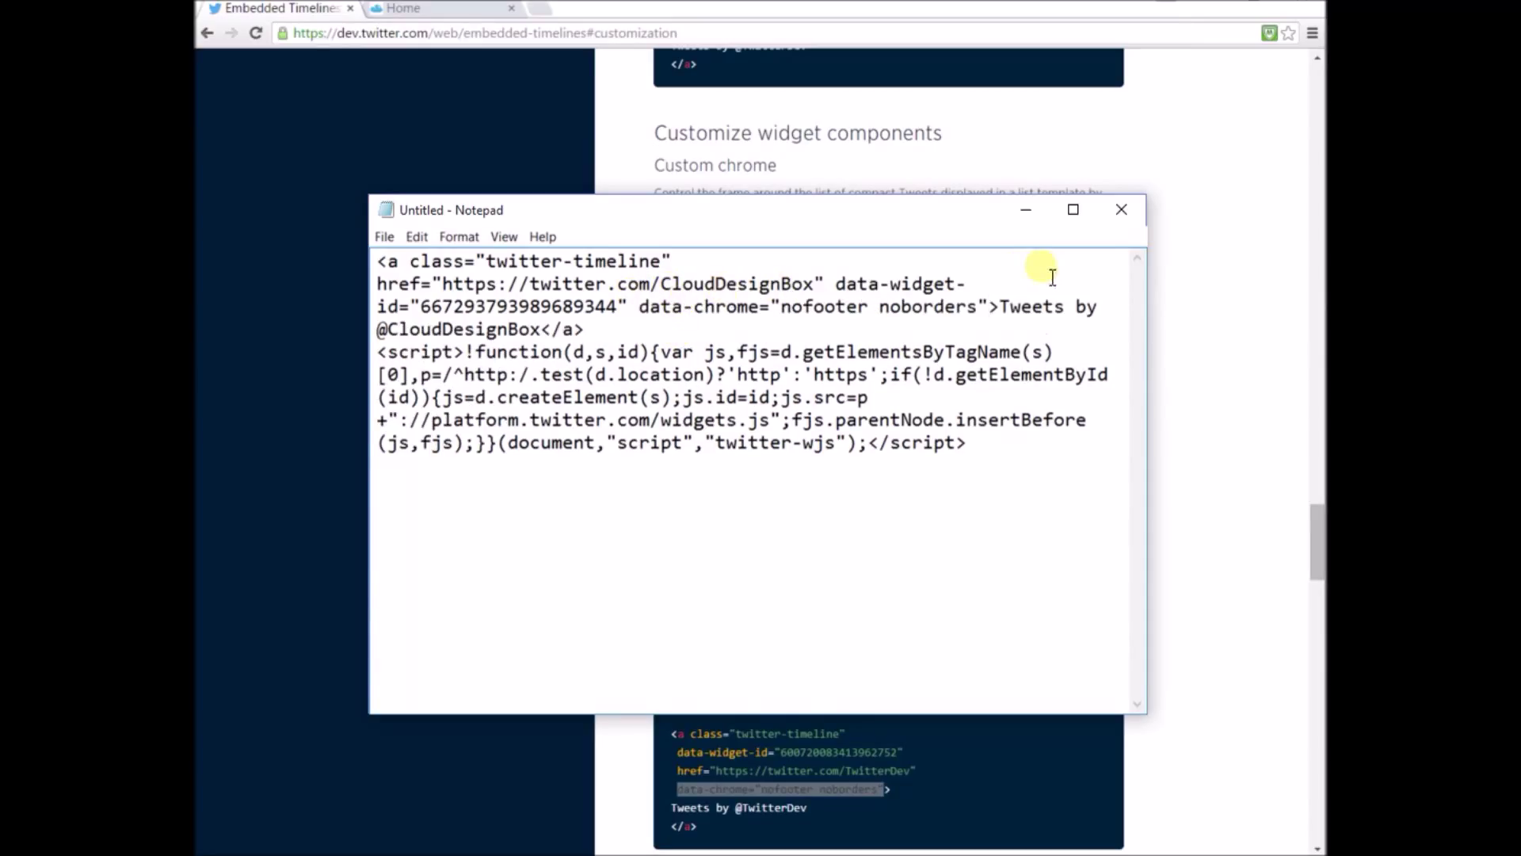
click(981, 308)
drag(983, 309, 868, 308)
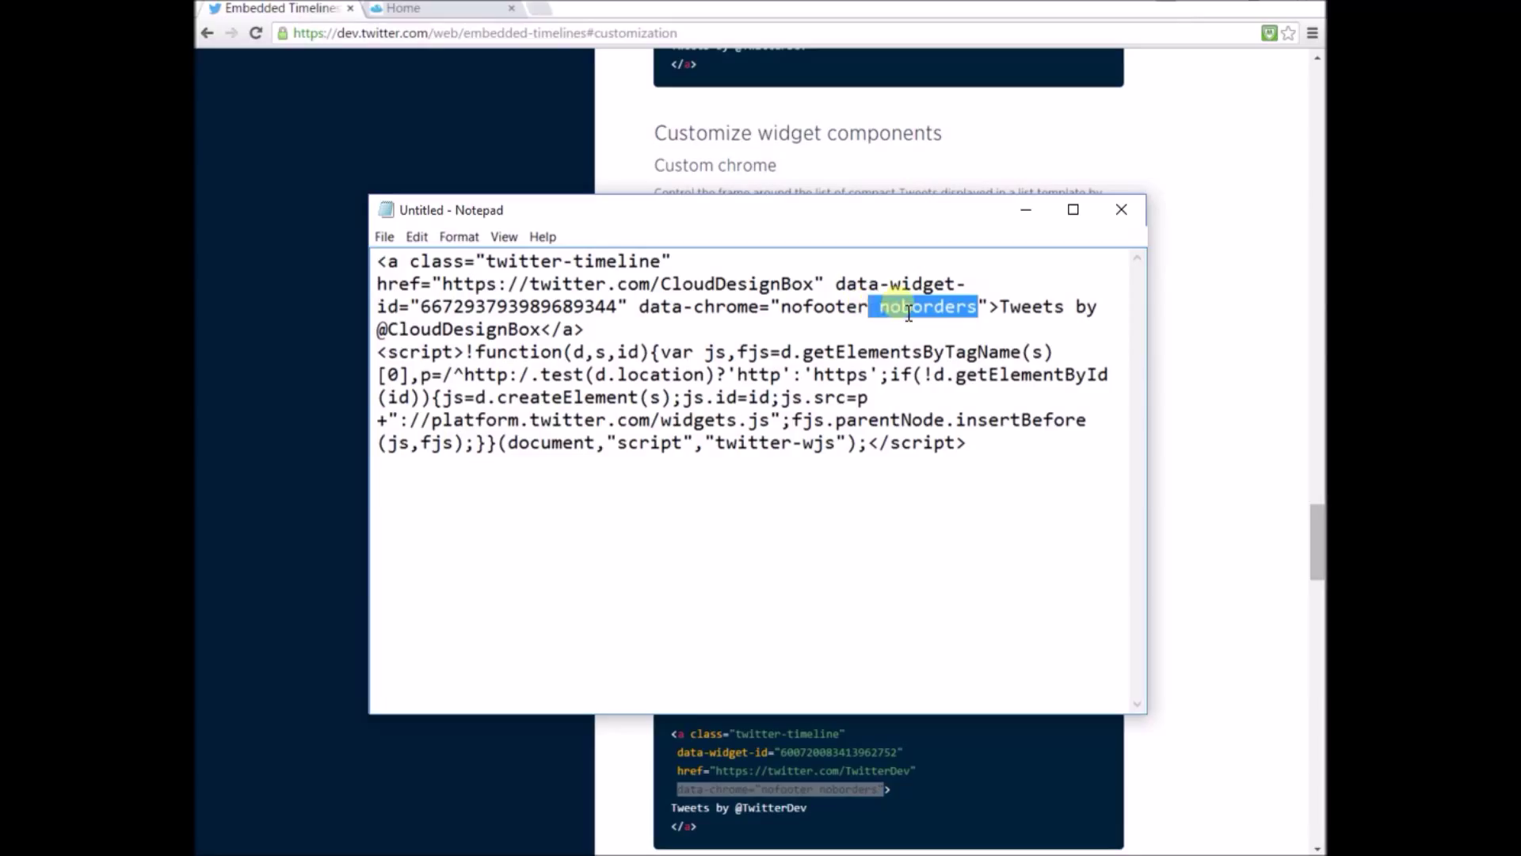
key(BackSpace)
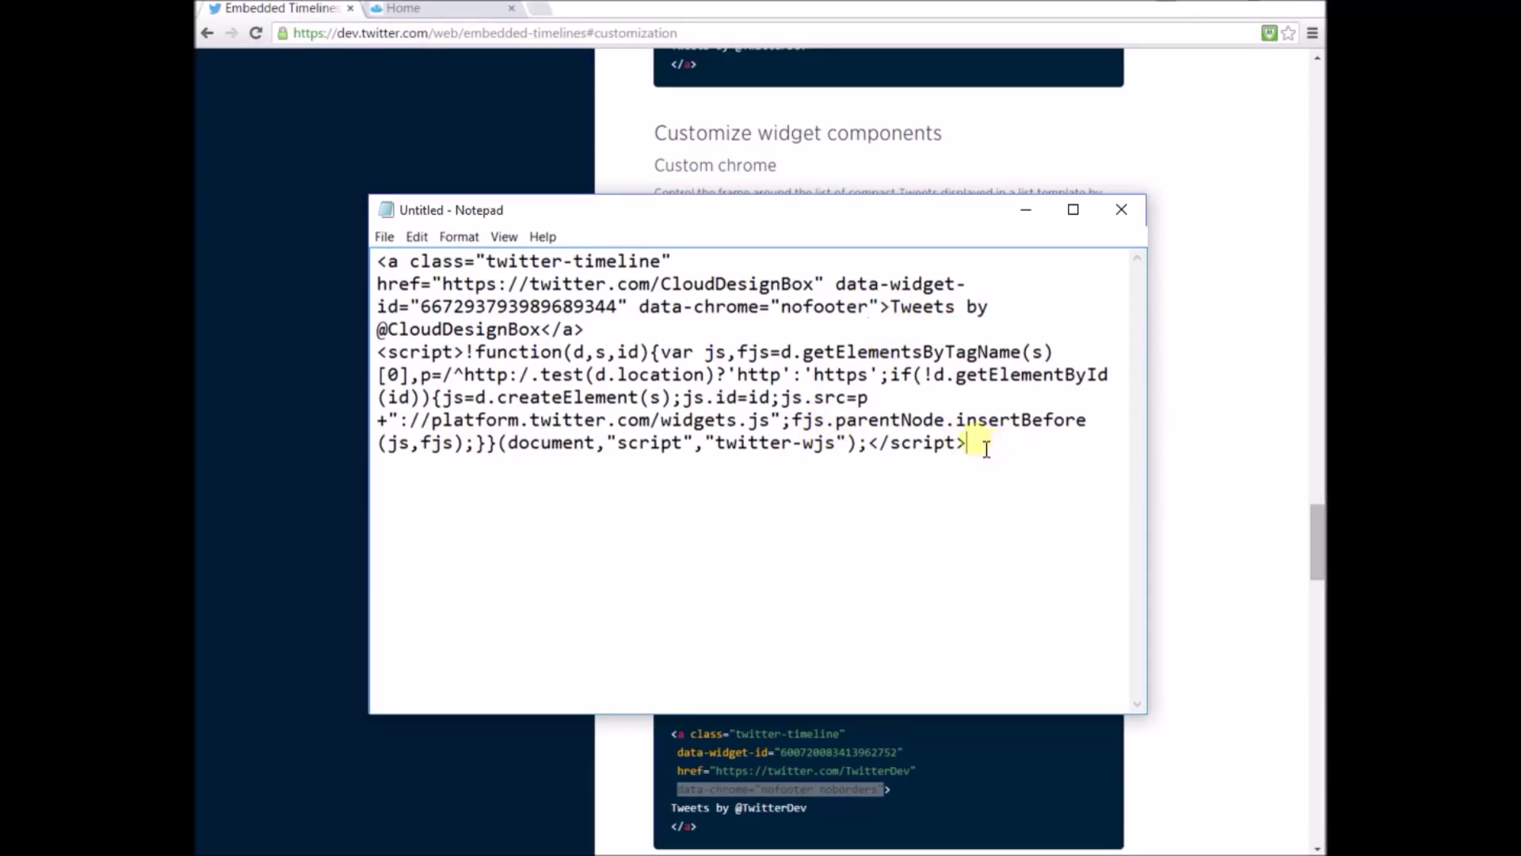
Copy the entire edited embed code from Notepad
drag(985, 444, 373, 265)
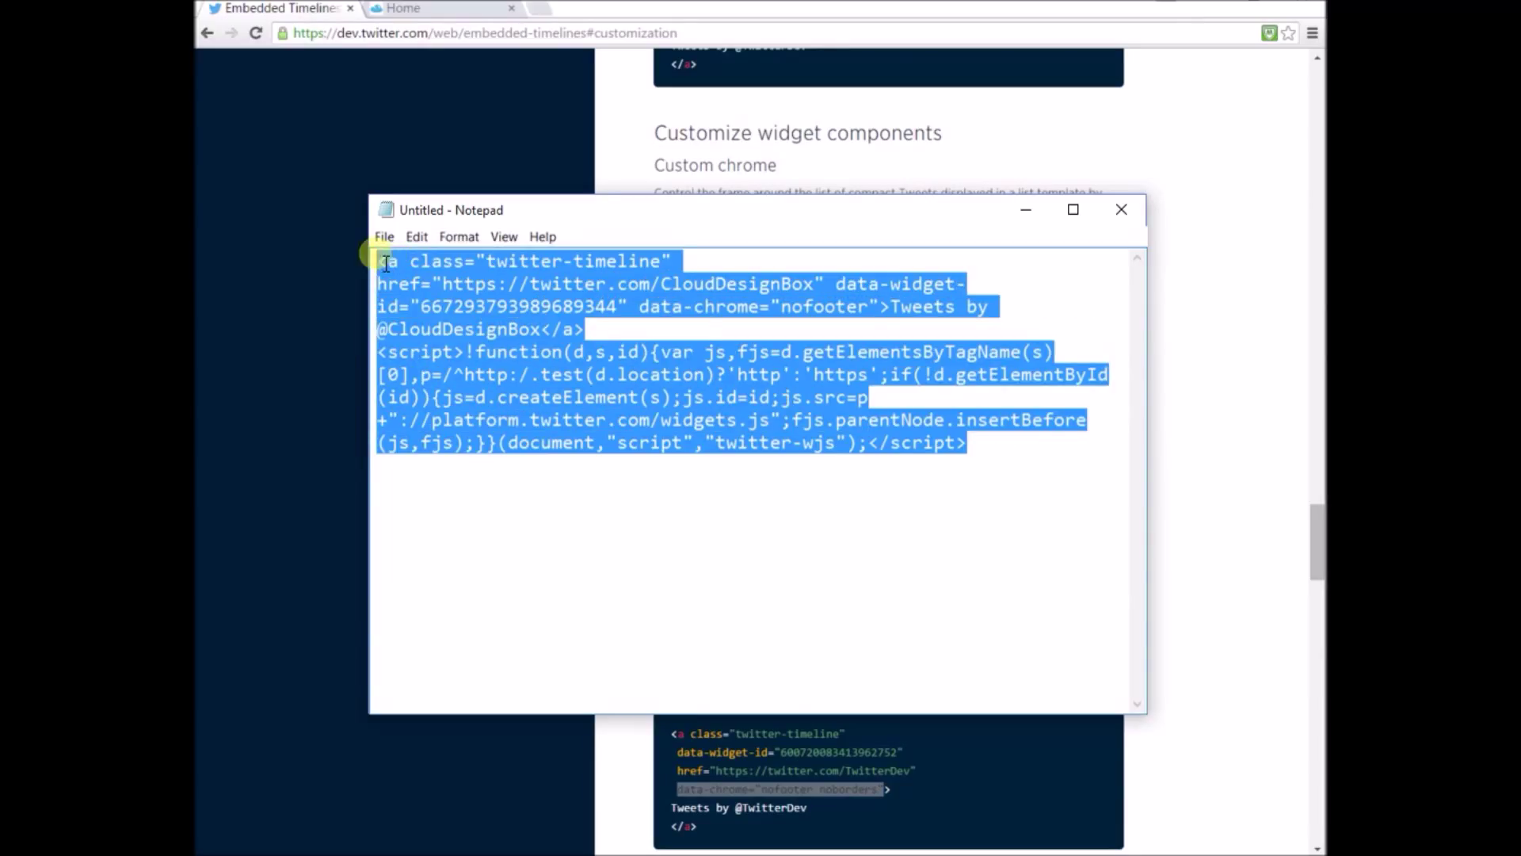
right_click(441, 278)
click(482, 339)
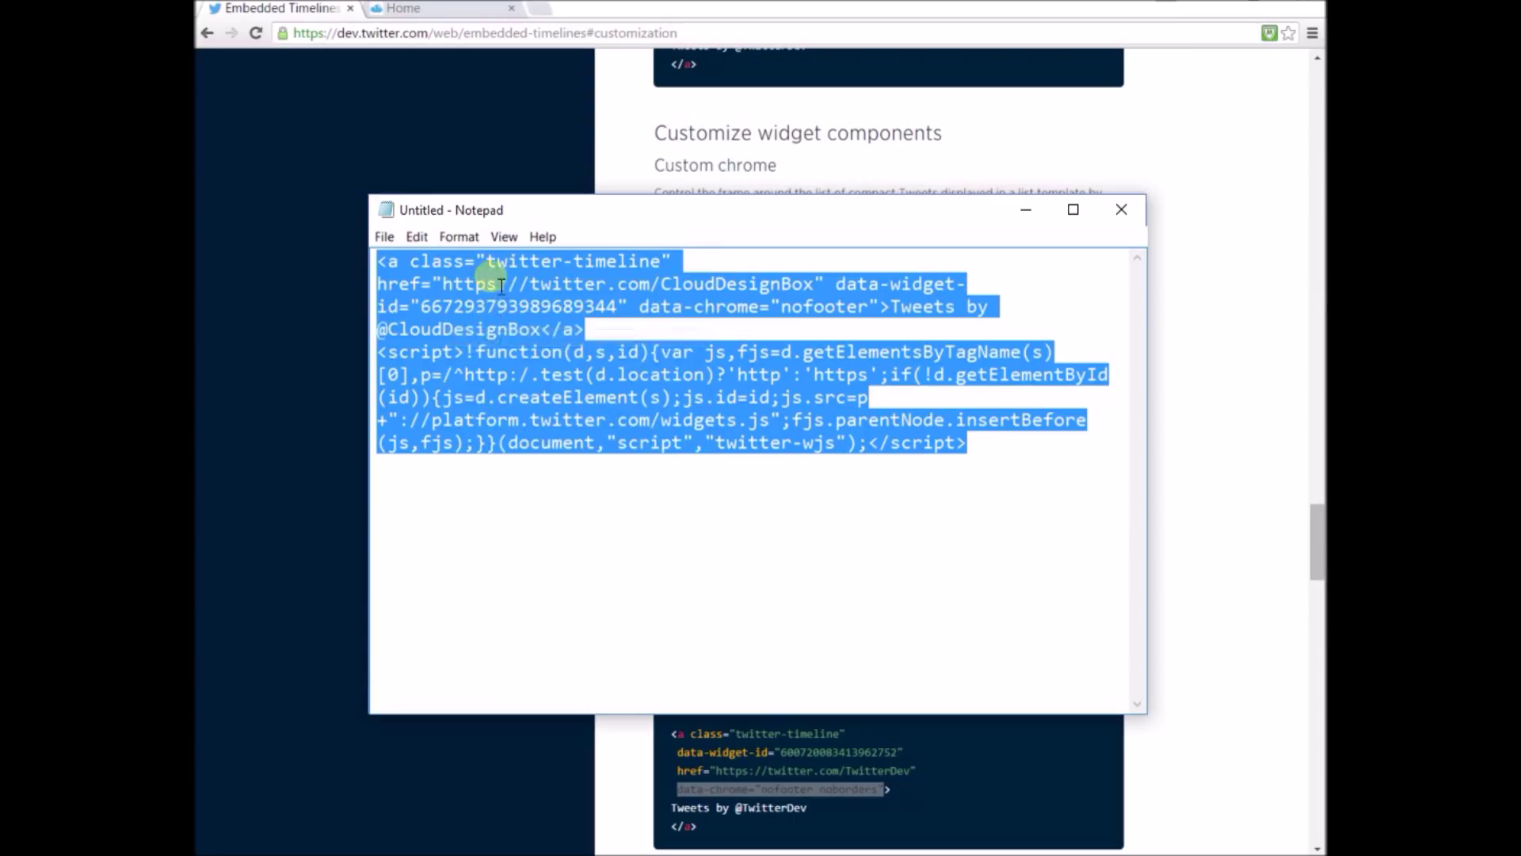
Replace the Home page Script Editor's snippet with the nofooter embed code
click(409, 11)
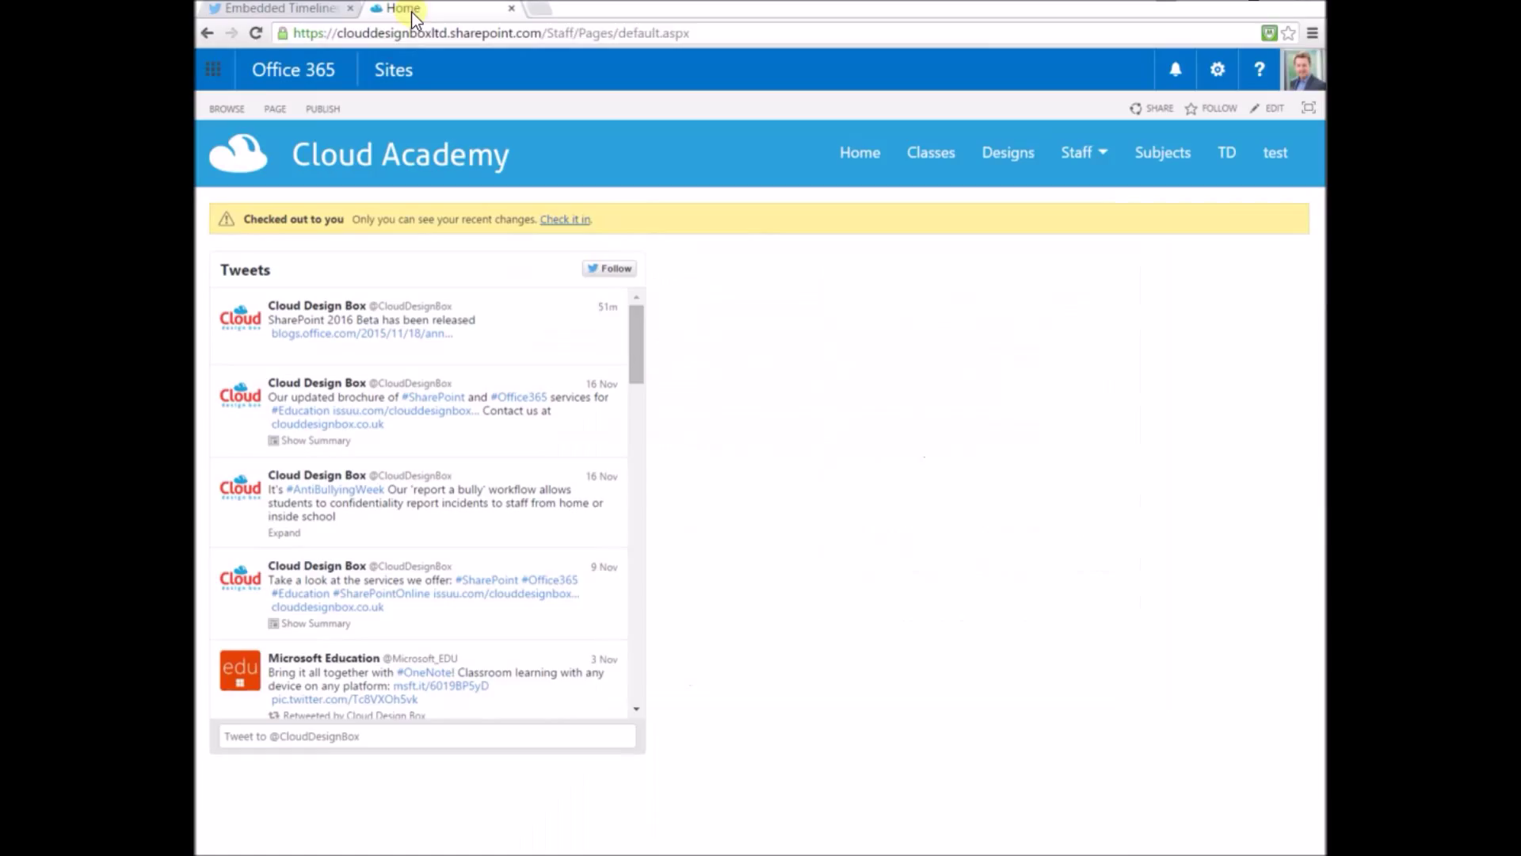
click(1273, 109)
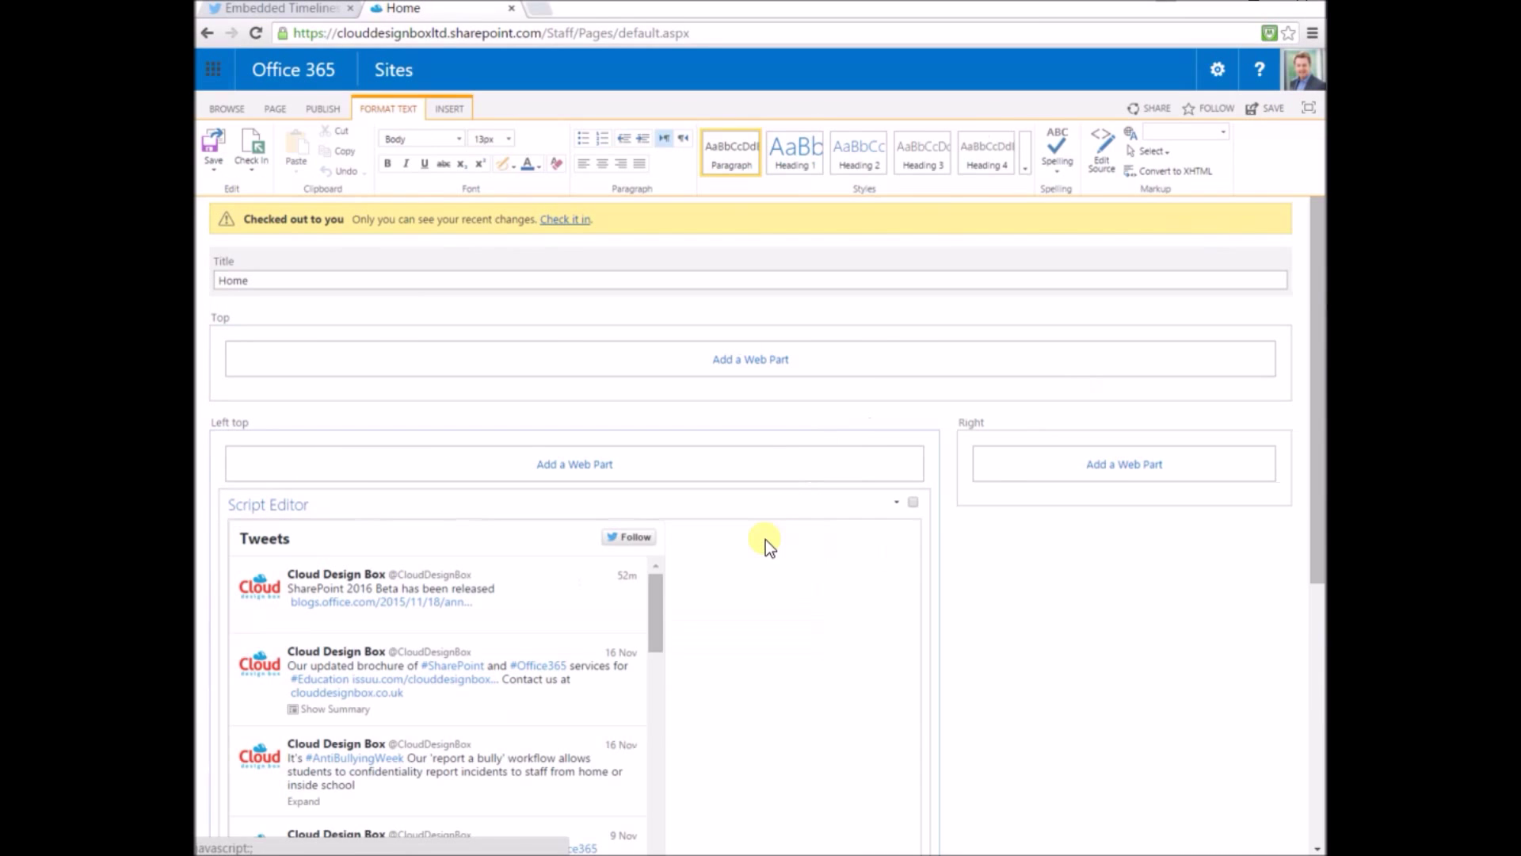
scroll(1053, 570, down, 5)
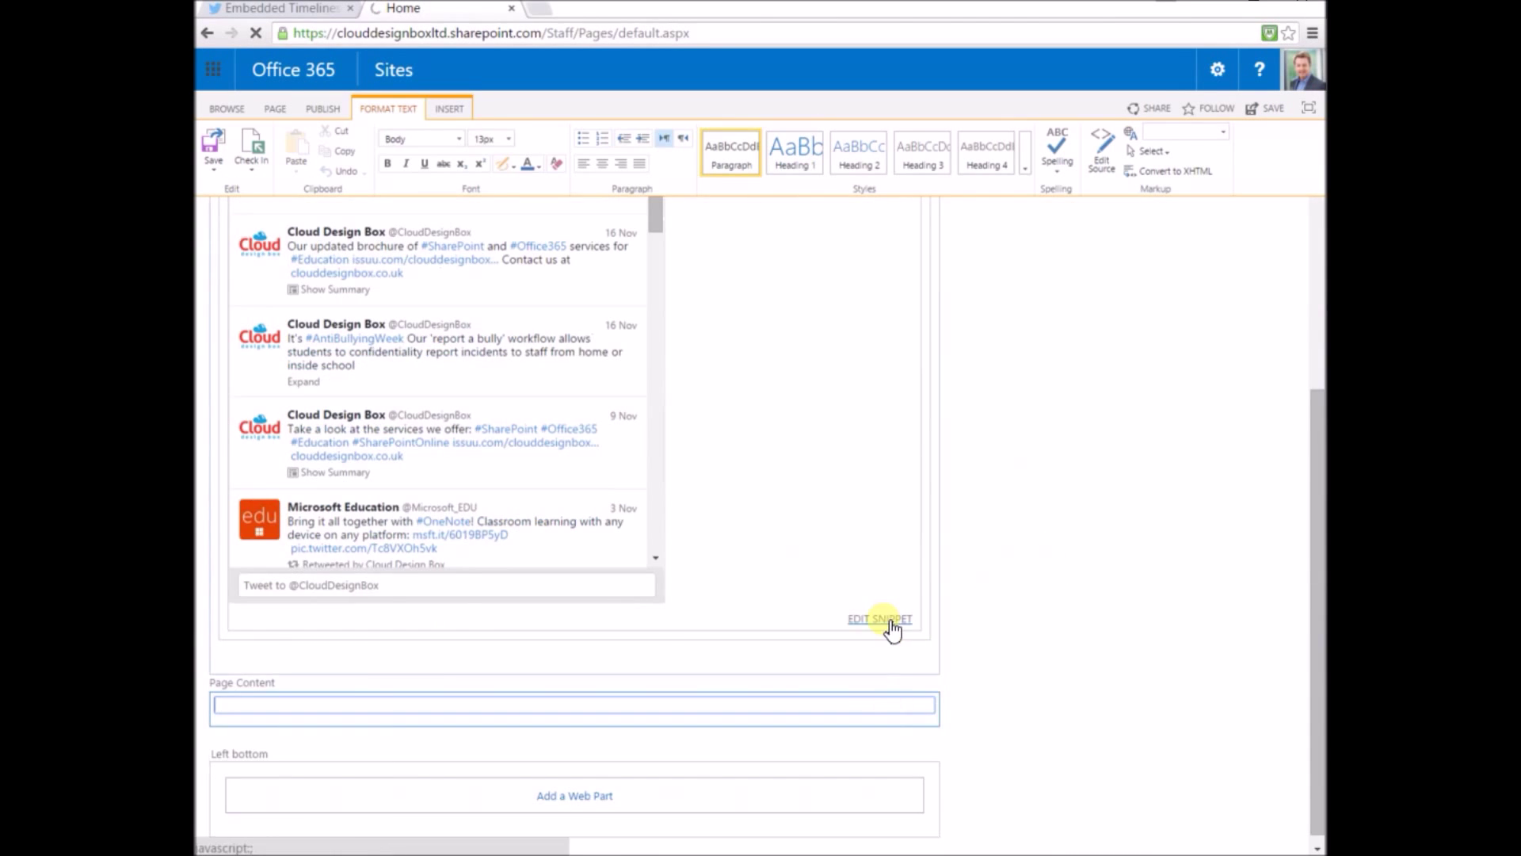
click(883, 619)
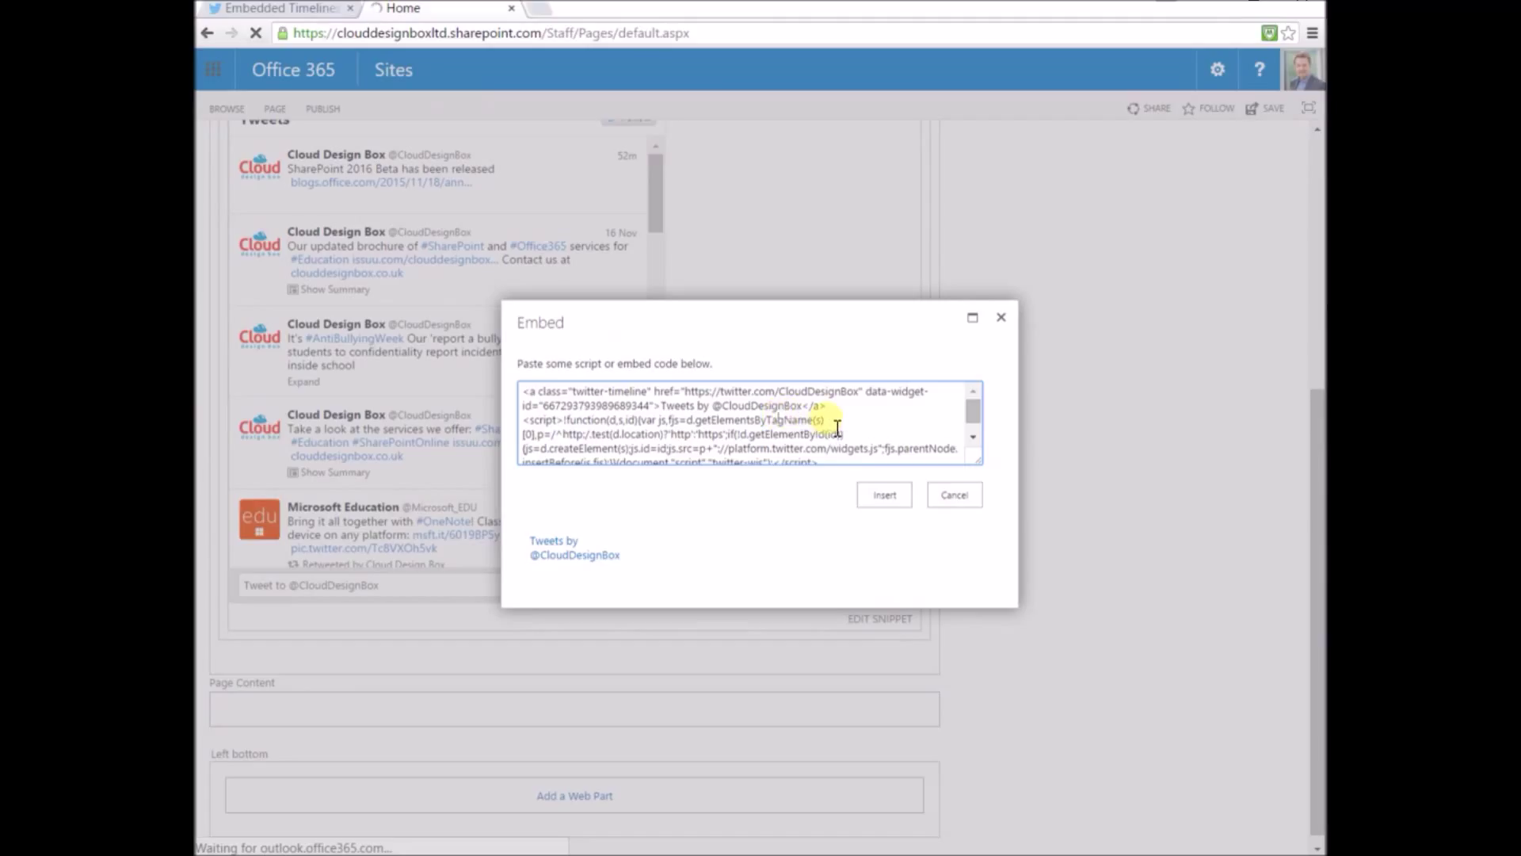
key(ctrl+a)
key(ctrl+v)
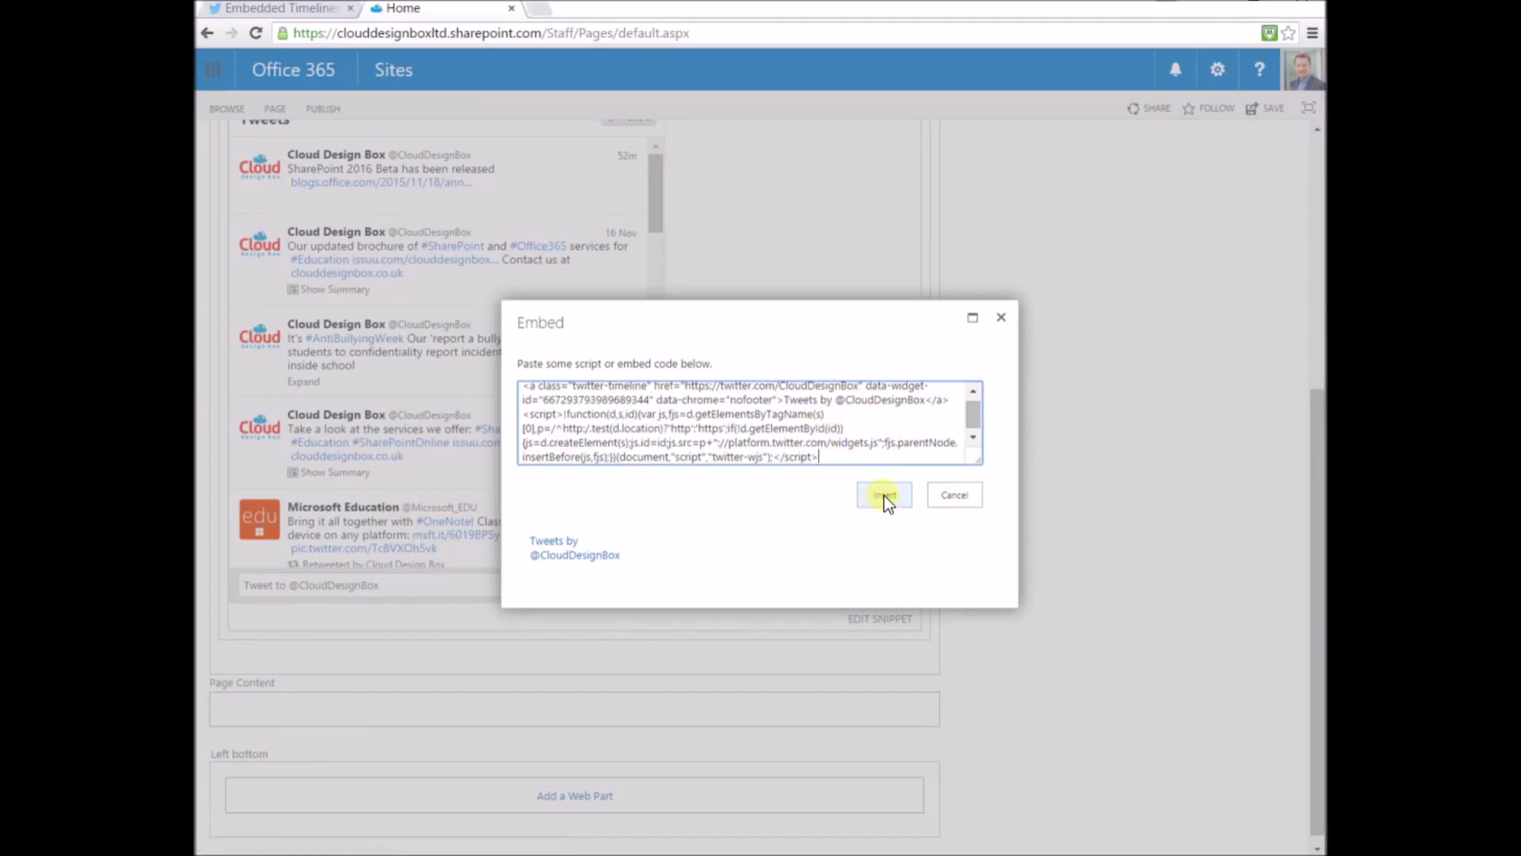
click(885, 496)
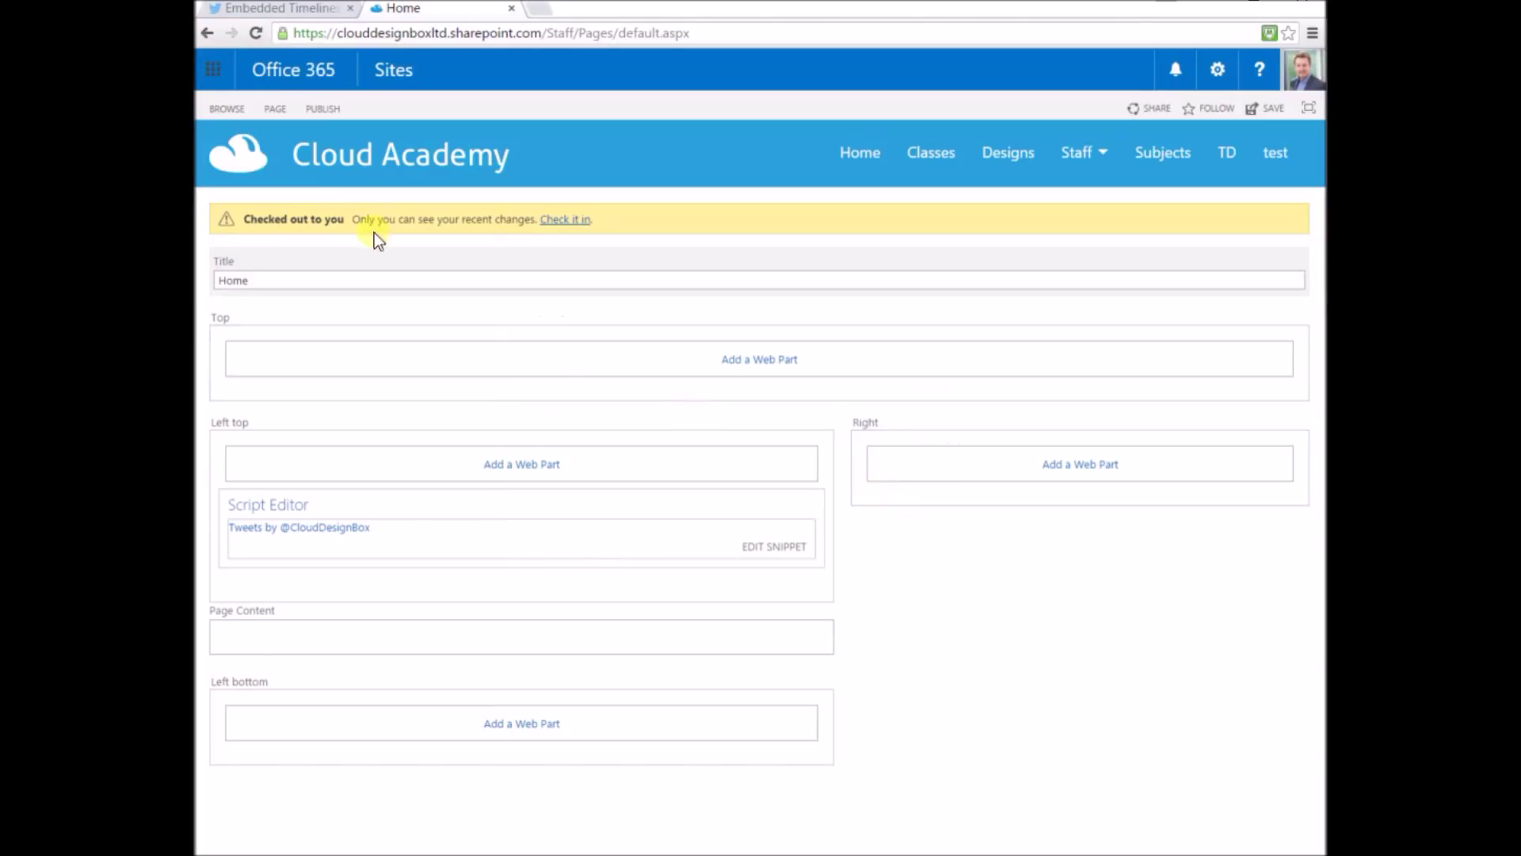
Save the edited Home page from the PAGE ribbon
click(261, 111)
click(205, 143)
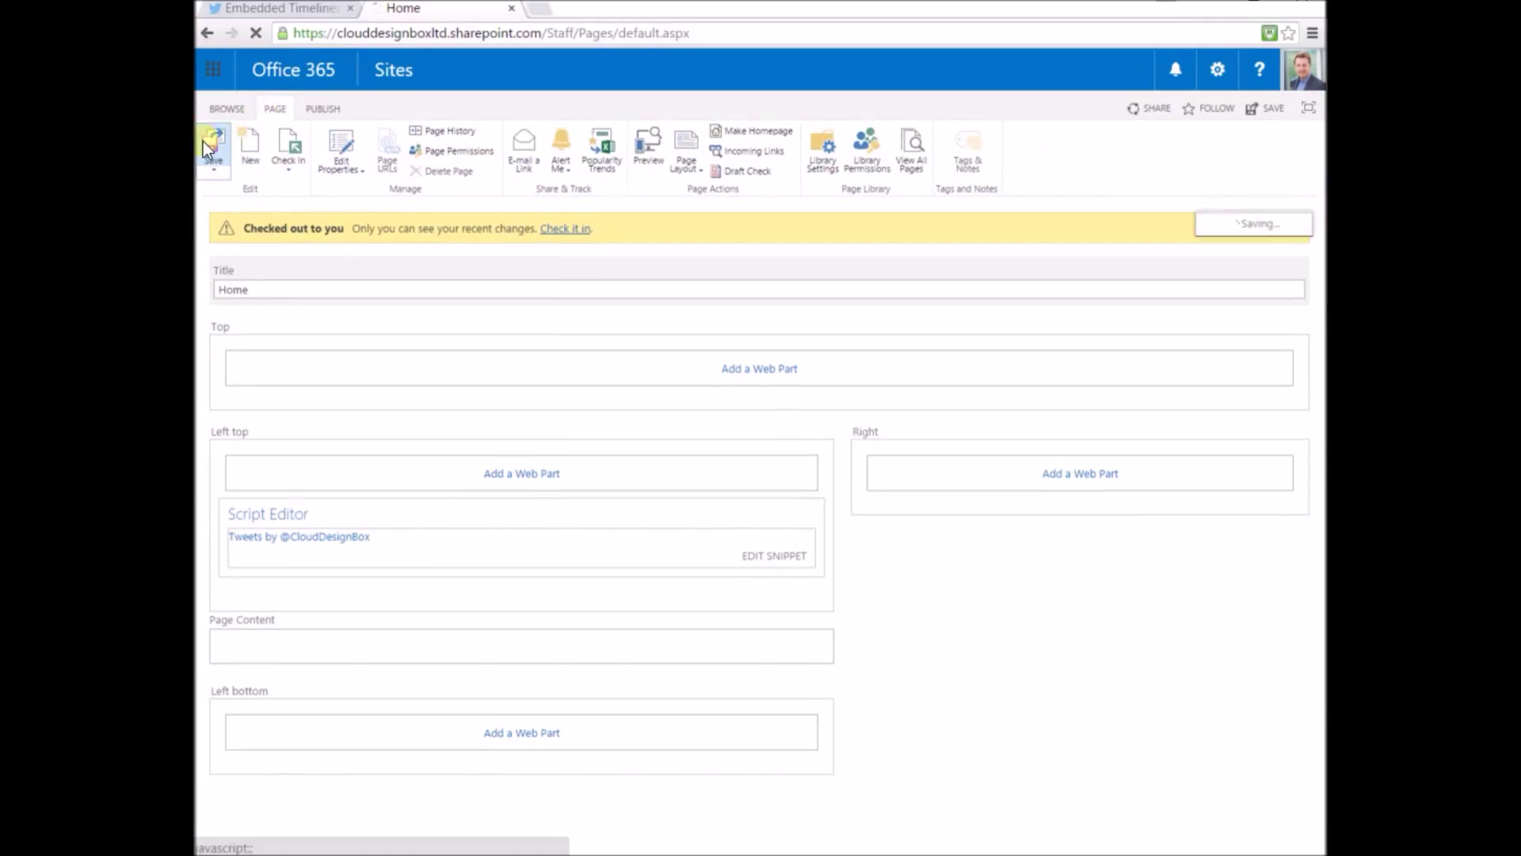